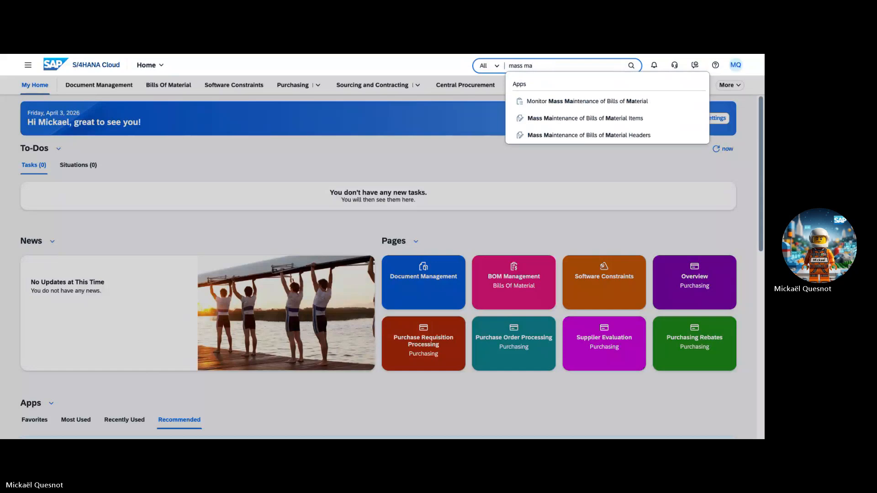
- Find the Manage Mass Maintenance - Products app by searching for "mass prod" and open it
{"action": "type", "text": "ntain"}
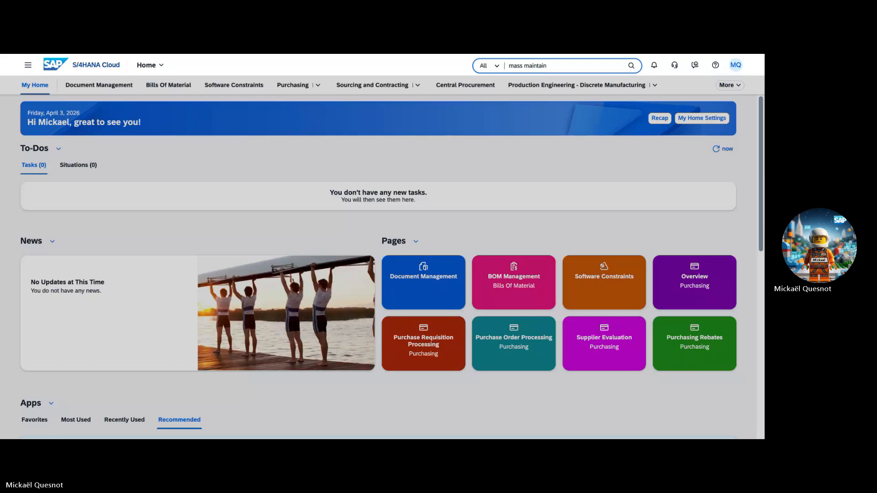
{"action": "key", "text": "BackSpace"}
{"action": "key", "text": "BackSpace"}
{"action": "key", "text": "BackSpace"}
{"action": "key", "text": "BackSpace"}
{"action": "key", "text": "BackSpace"}
{"action": "key", "text": "BackSpace"}
{"action": "key", "text": "BackSpace"}
{"action": "key", "text": "BackSpace"}
{"action": "type", "text": "prod"}
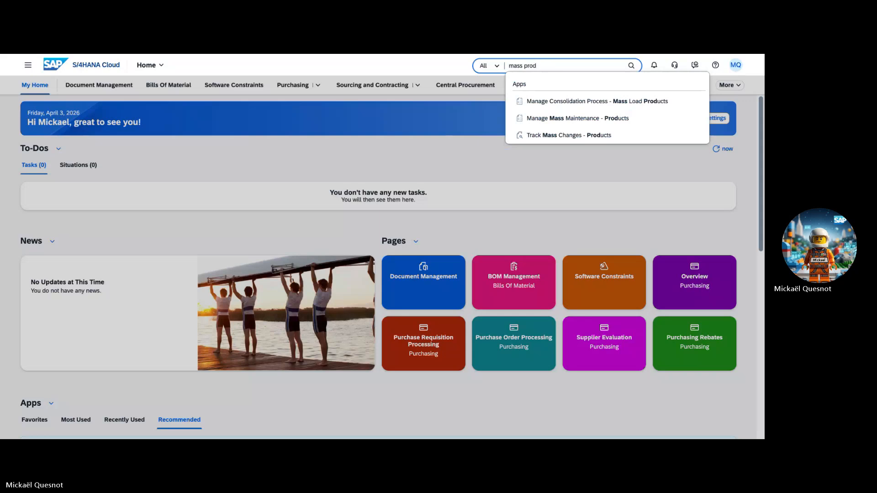
{"action": "left_click", "coordinate": [572, 120]}
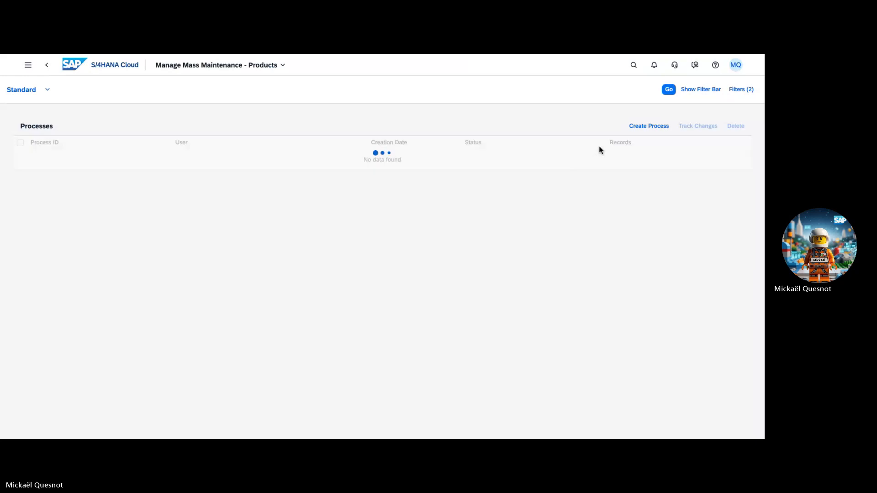
- Create a mass maintenance process with the description "Subcontractor" and no import file, and save it
{"action": "left_click", "coordinate": [638, 132]}
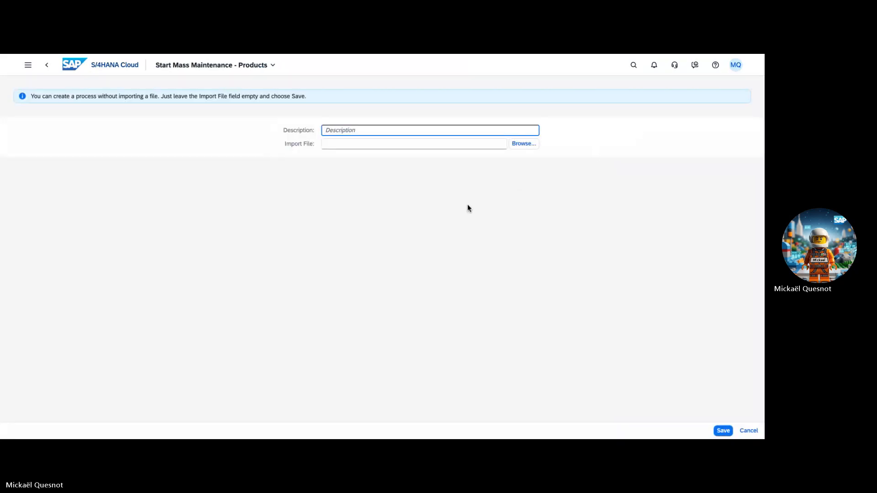
{"action": "type", "text": "Subcintrac"}
{"action": "key", "text": "BackSpace"}
{"action": "key", "text": "BackSpace"}
{"action": "key", "text": "BackSpace"}
{"action": "key", "text": "BackSpace"}
{"action": "key", "text": "BackSpace"}
{"action": "type", "text": "ontractor"}
{"action": "left_click", "coordinate": [36, 97]}
{"action": "triple_click", "coordinate": [302, 95]}
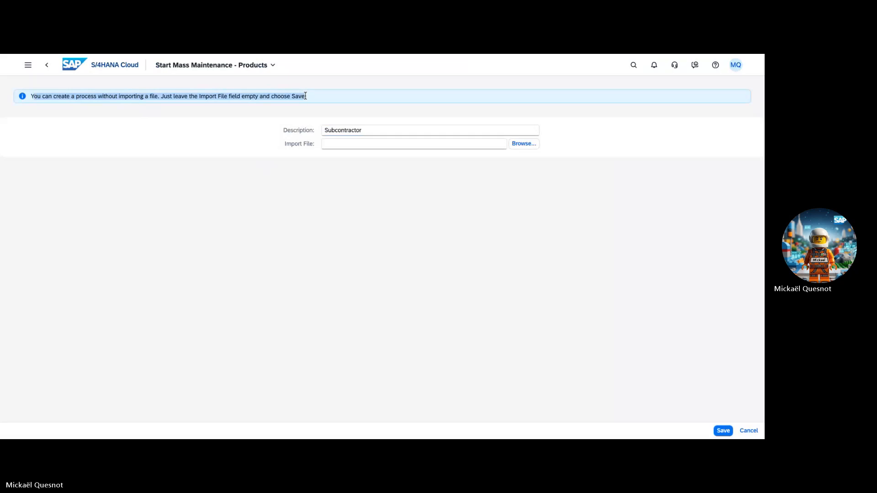
{"action": "left_click", "coordinate": [730, 433]}
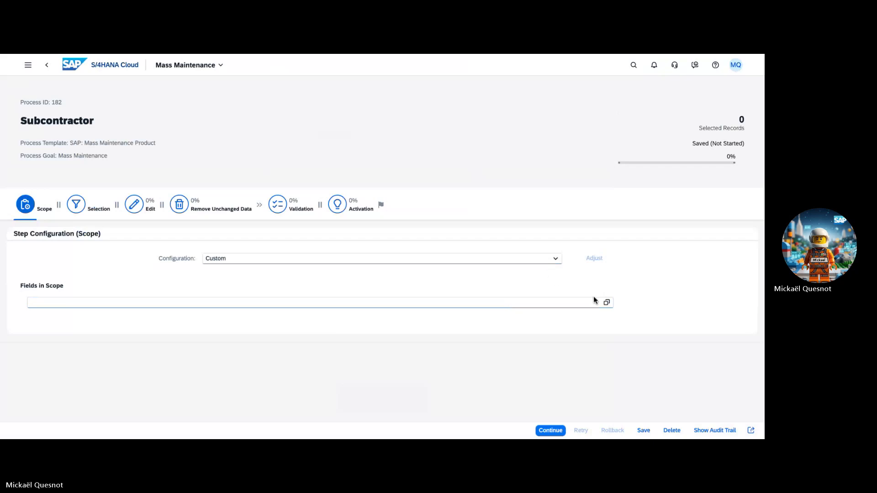
- Search the fields for the process scope for "ekgrp" and select Purchasing Group (MARC-EKGRP)
{"action": "left_click", "coordinate": [606, 302]}
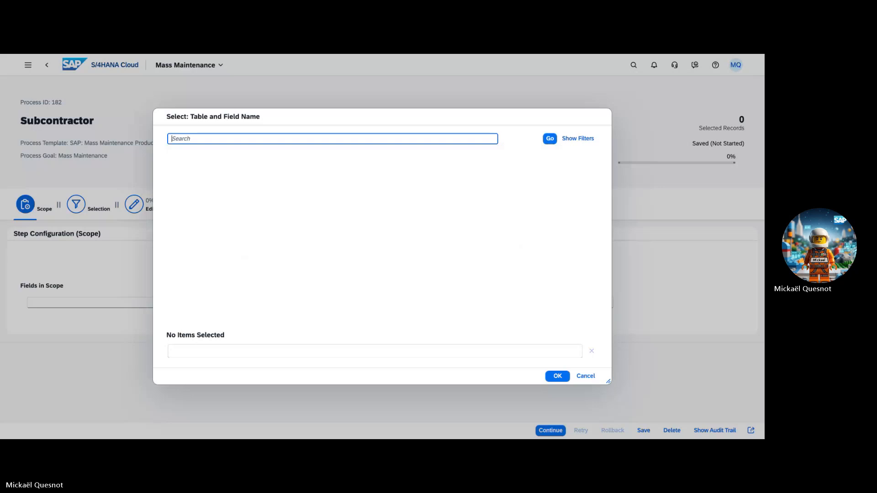
{"action": "type", "text": "ekgrp"}
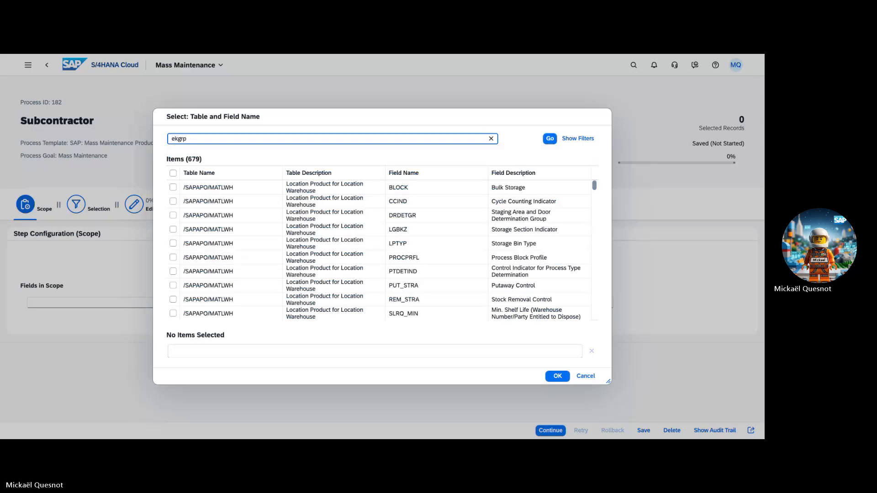
{"action": "key", "text": "Return"}
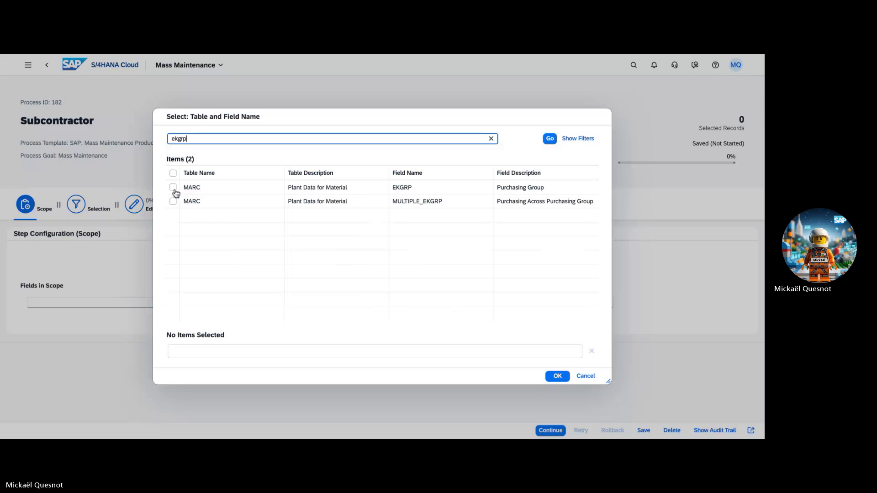
{"action": "left_click", "coordinate": [173, 188]}
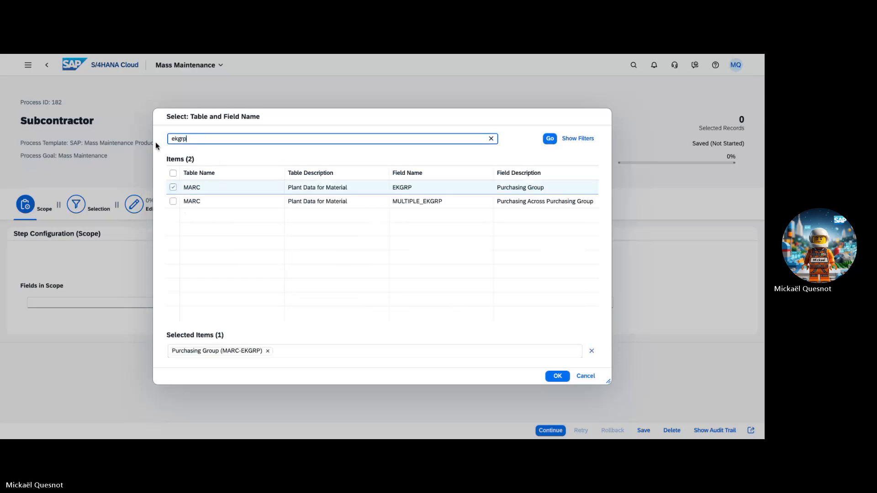
- Search the scope fields for "automatic" and select the "automatic purchase order allowed" indicator (MARC-KAUTB)
{"action": "key", "text": "BackSpace"}
{"action": "key", "text": "BackSpace"}
{"action": "key", "text": "BackSpace"}
{"action": "key", "text": "BackSpace"}
{"action": "key", "text": "BackSpace"}
{"action": "type", "text": "automatic"}
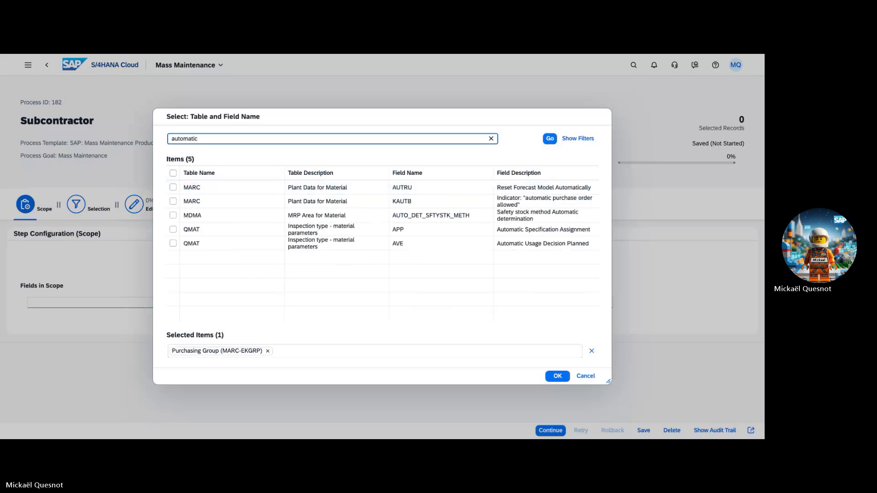
{"action": "left_click", "coordinate": [173, 201]}
- Search the scope fields for "storage" and select Default Storage Location for External Procurement (MARC-LGFSB)
{"action": "left_click", "coordinate": [208, 138]}
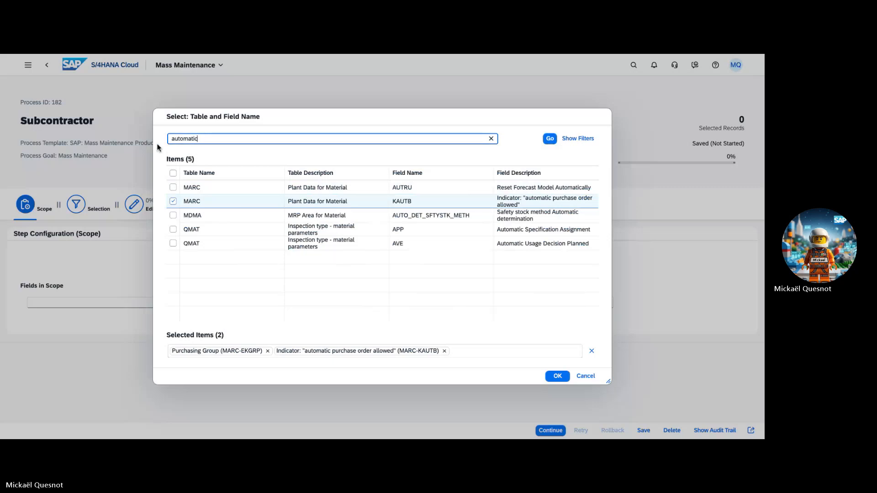
{"action": "double_click", "coordinate": [175, 138]}
{"action": "type", "text": "external storage"}
{"action": "key", "text": "Return"}
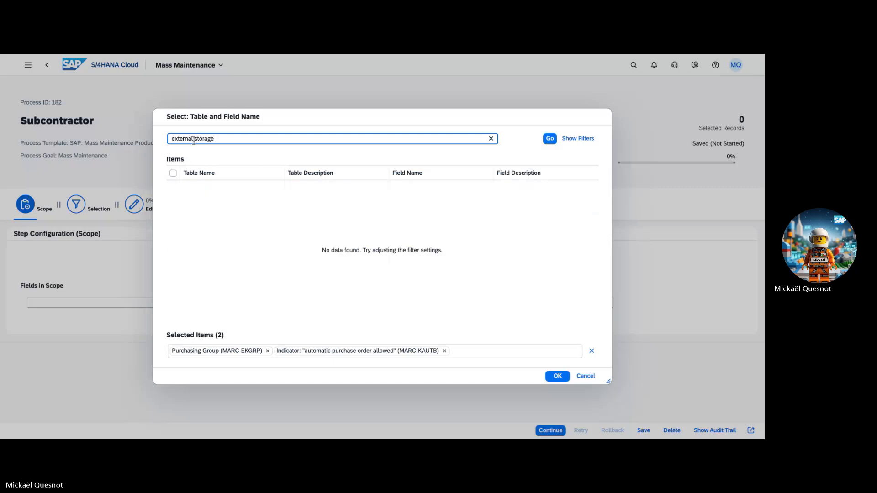
{"action": "left_click_drag", "start_coordinate": [194, 141], "coordinate": [153, 139]}
{"action": "key", "text": "BackSpace"}
{"action": "key", "text": "Return"}
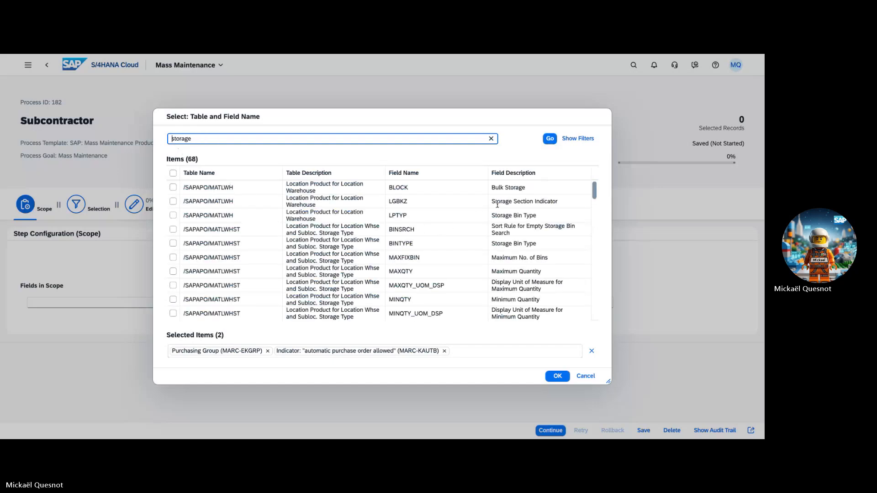
{"action": "scroll", "coordinate": [492, 237], "scroll_direction": "down", "scroll_amount": 1}
{"action": "scroll", "coordinate": [492, 237], "scroll_direction": "up", "scroll_amount": 1}
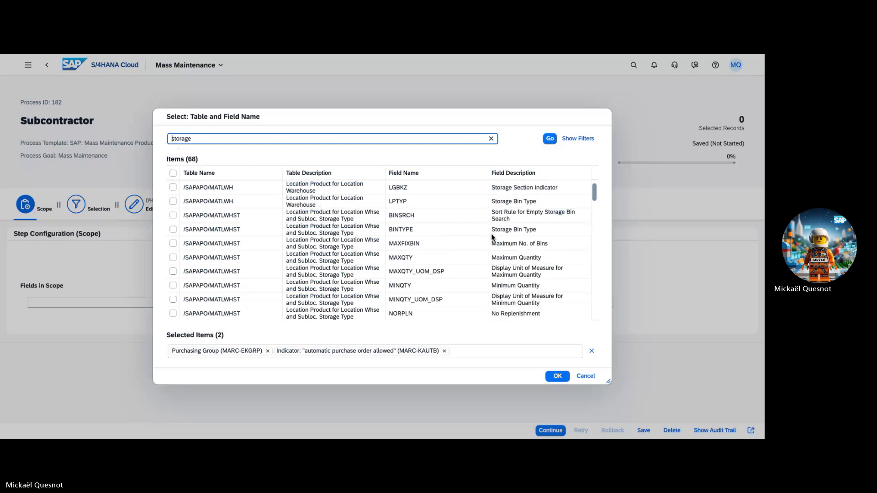
{"action": "scroll", "coordinate": [493, 237], "scroll_direction": "up", "scroll_amount": 1}
{"action": "scroll", "coordinate": [479, 241], "scroll_direction": "down", "scroll_amount": 5}
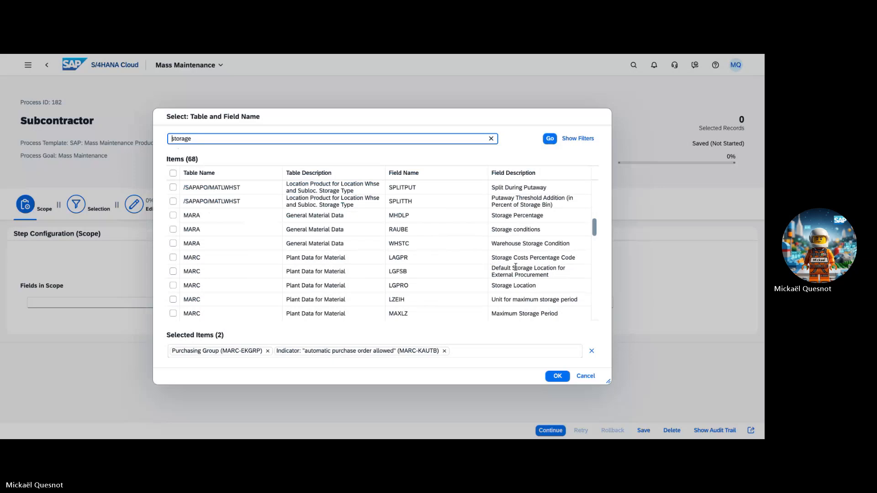
{"action": "left_click", "coordinate": [172, 272]}
- Add the plant-level Stock determination group (MARC-EPRIO) to the scope fields, confirm the selection and continue to the Selection stage
{"action": "left_click_drag", "start_coordinate": [199, 138], "coordinate": [162, 142]}
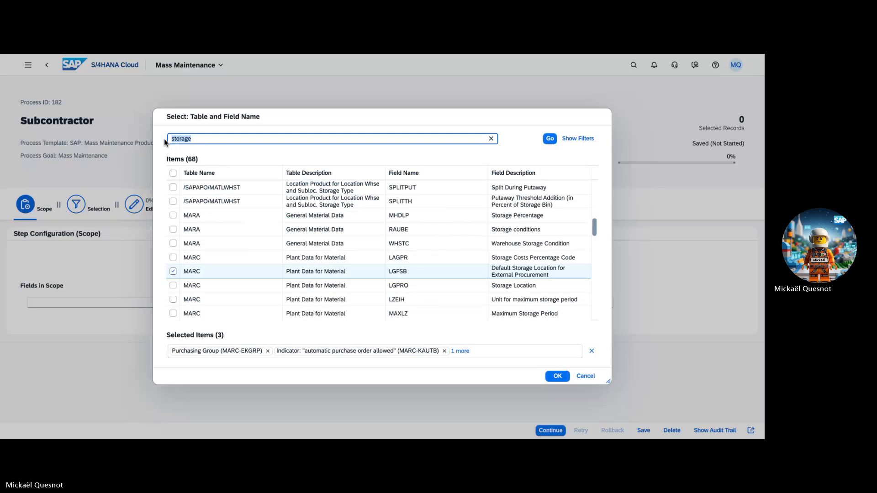
{"action": "type", "text": "stock deter"}
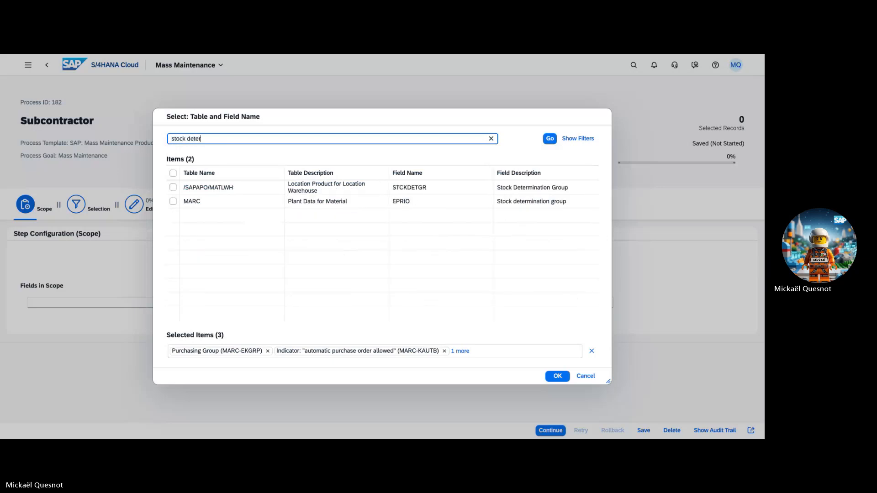
{"action": "left_click", "coordinate": [173, 203]}
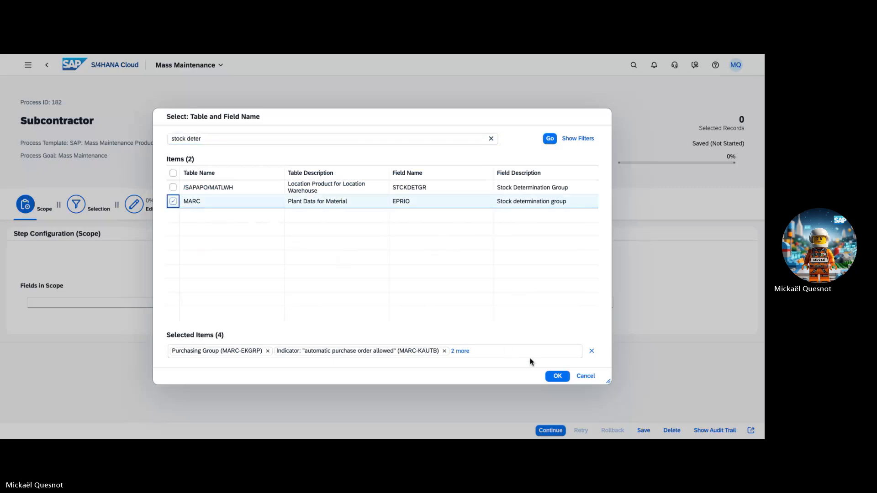
{"action": "left_click", "coordinate": [557, 376]}
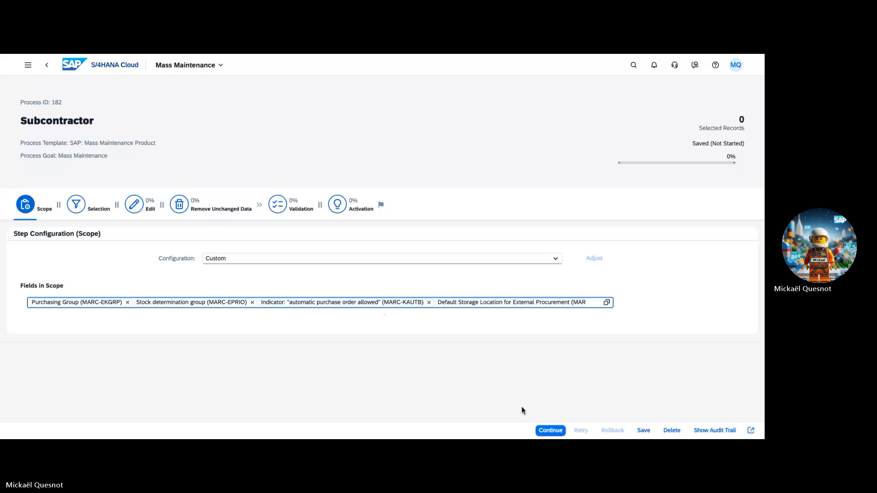
{"action": "left_click", "coordinate": [551, 430]}
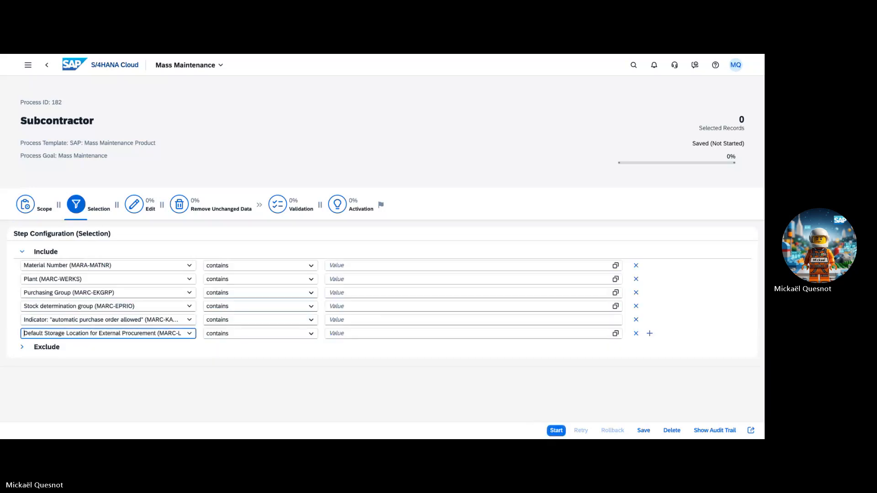
- Set the Plant (MARC-WERKS) inclusion criterion to equal to 1110
{"action": "left_click", "coordinate": [359, 279]}
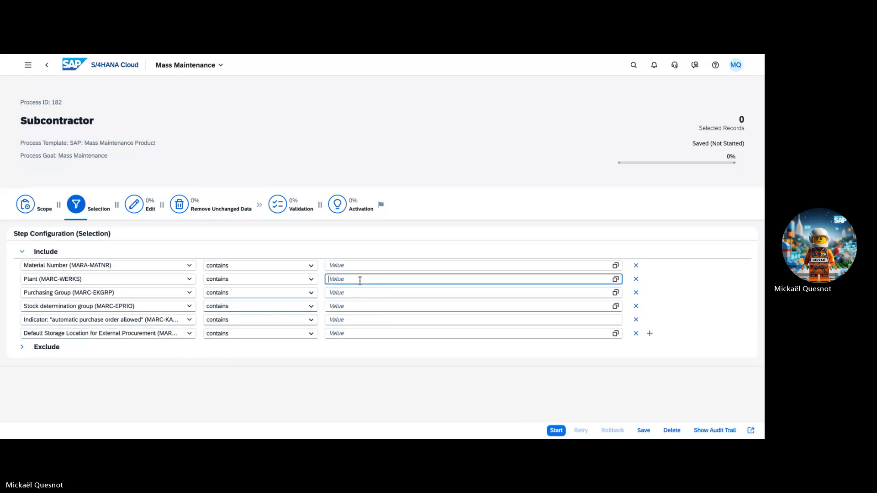
{"action": "type", "text": "1110"}
{"action": "left_click", "coordinate": [313, 281]}
{"action": "left_click", "coordinate": [265, 307]}
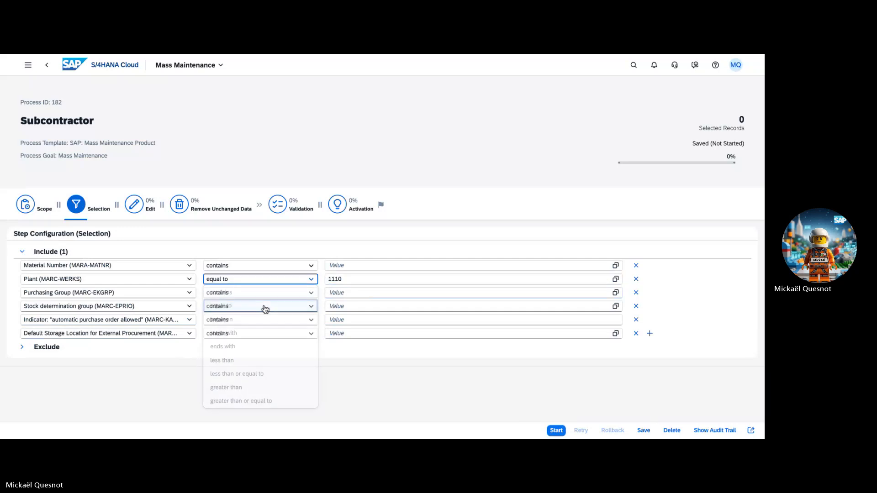
- Remove the purchasing group, stock determination group, automatic purchase order and default storage location criteria from the inclusion list
{"action": "left_click", "coordinate": [636, 293]}
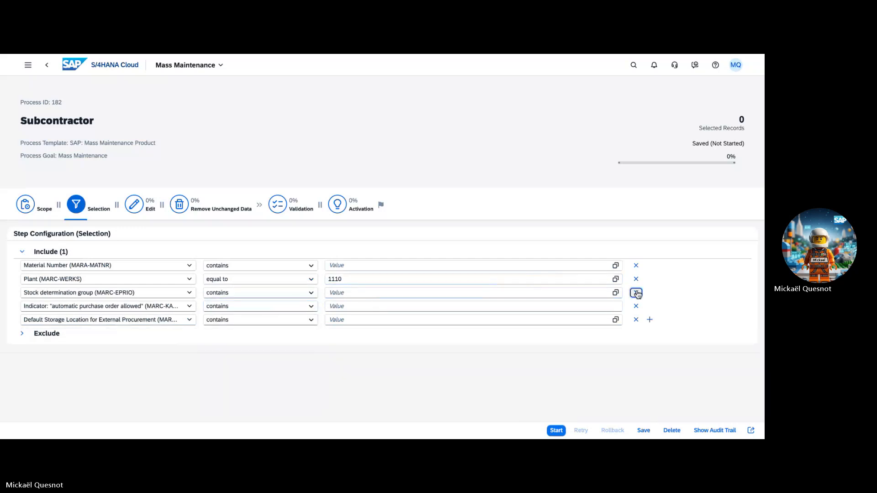
{"action": "left_click", "coordinate": [636, 293]}
{"action": "left_click", "coordinate": [637, 293]}
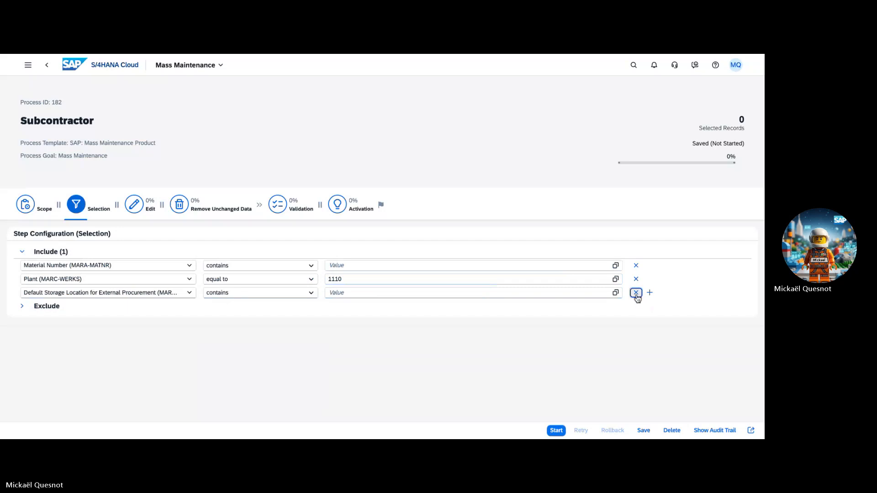
{"action": "left_click", "coordinate": [636, 292]}
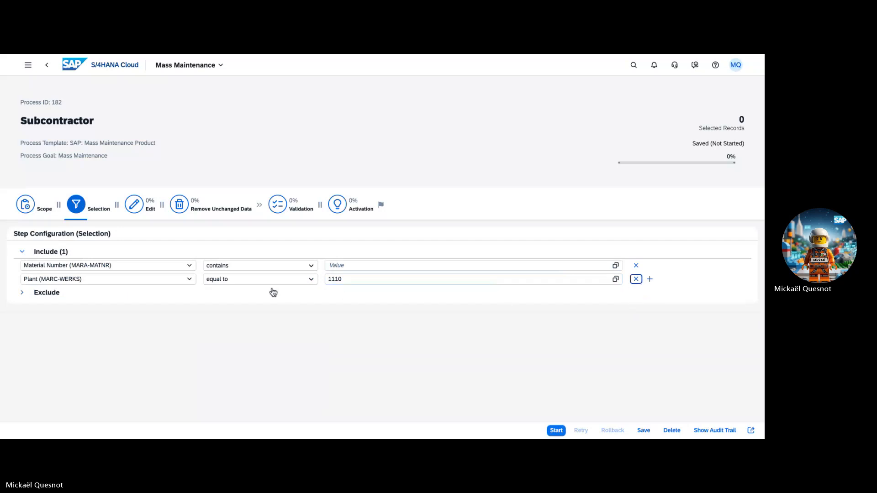
- Set the Material Number criterion to equal to, paste in the copied list of material numbers, and start the process
{"action": "left_click", "coordinate": [270, 270]}
{"action": "left_click", "coordinate": [254, 292]}
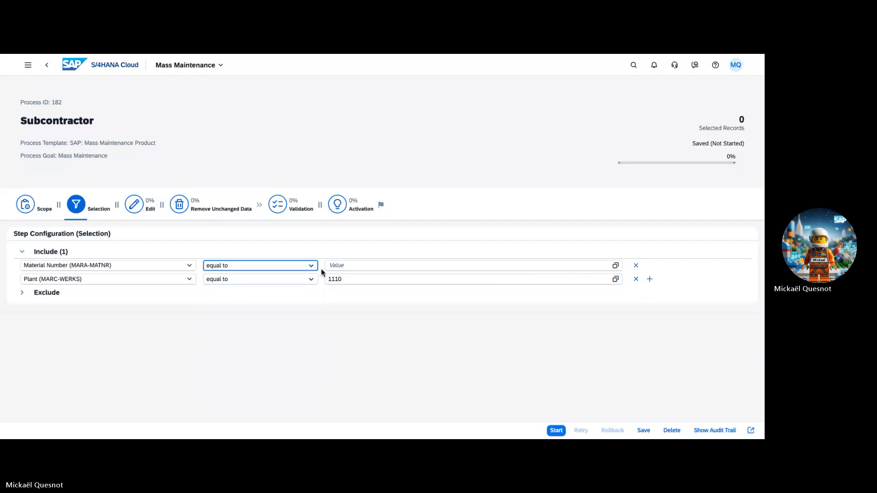
{"action": "left_click", "coordinate": [342, 266]}
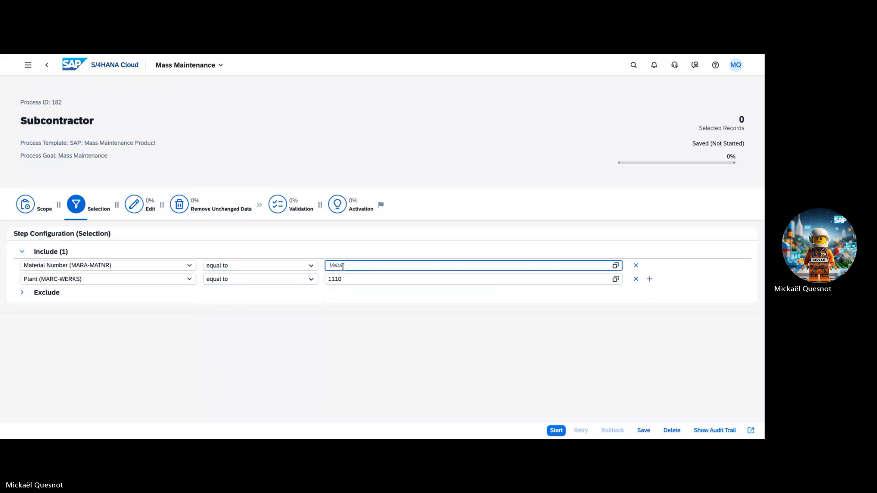
{"action": "key", "text": "ctrl+v"}
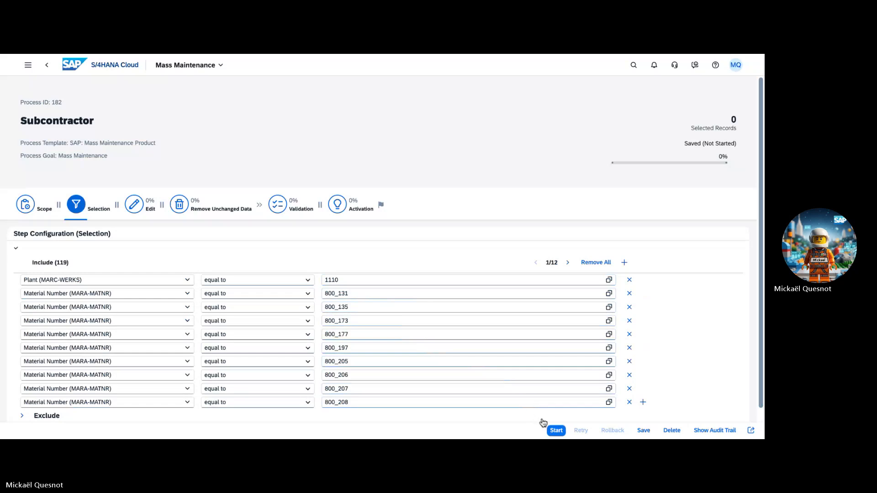
{"action": "left_click", "coordinate": [556, 430]}
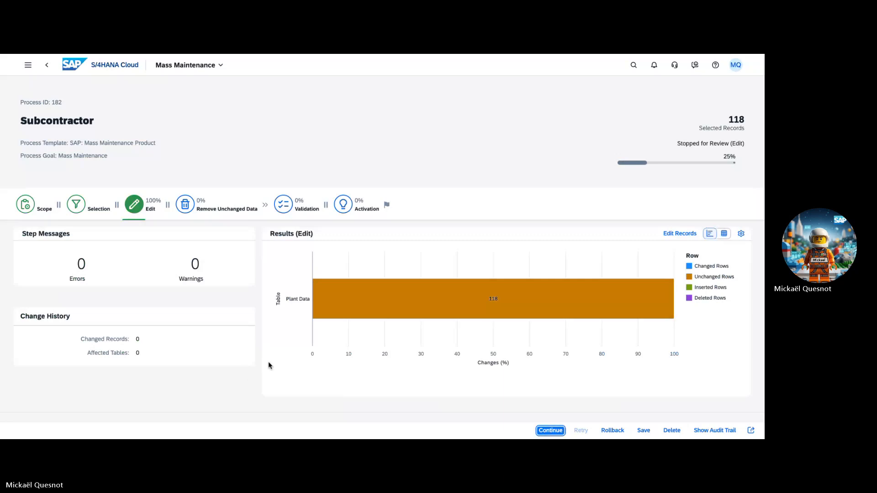
- Open the selected records for editing and show their Plant Data
{"action": "left_click", "coordinate": [410, 295]}
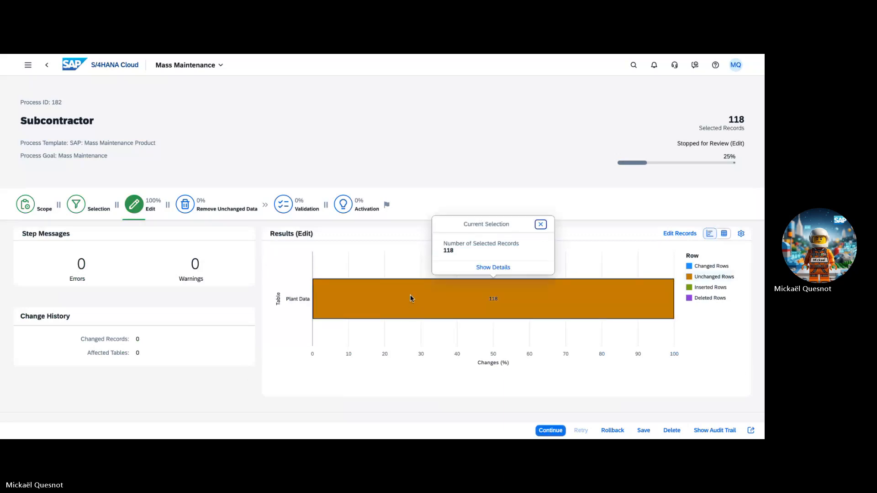
{"action": "left_click", "coordinate": [680, 234]}
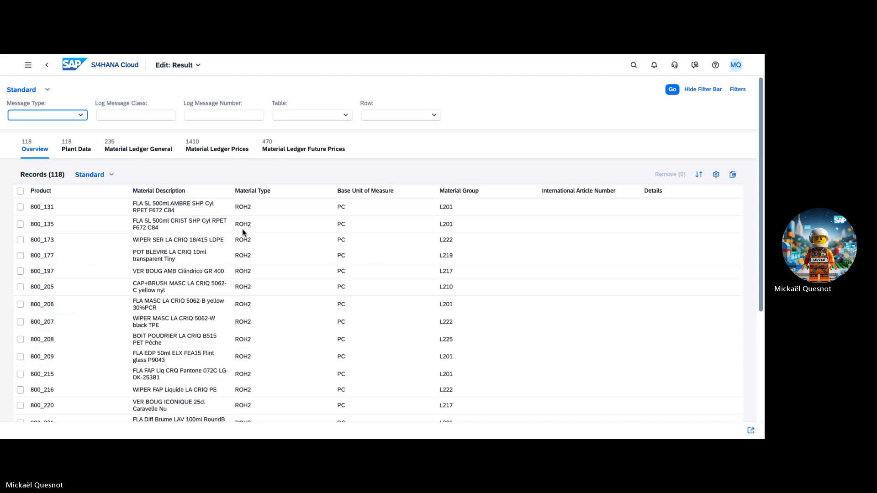
{"action": "left_click", "coordinate": [83, 155]}
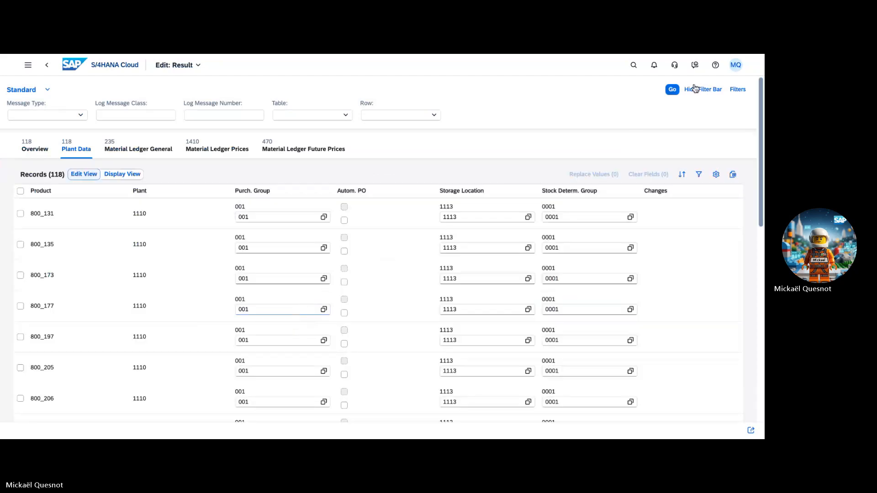
- Examine which fields can be added as filters for the edit results, and close the filter selection without changes
{"action": "left_click", "coordinate": [743, 91]}
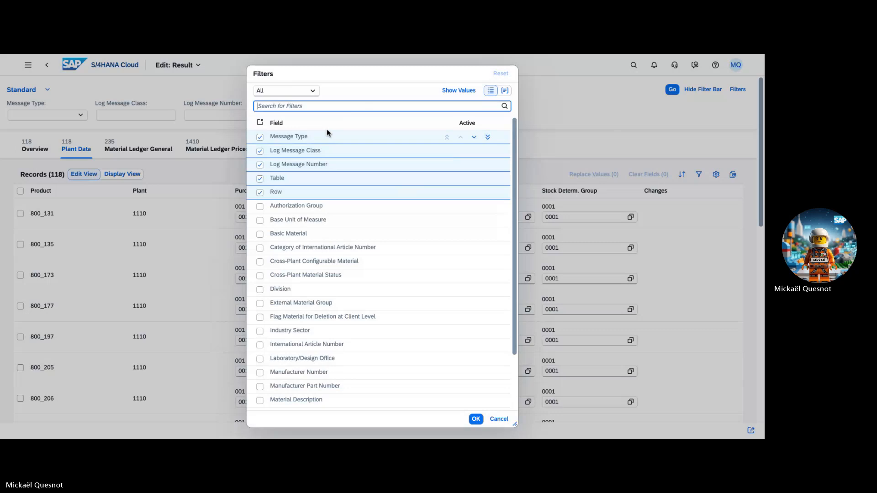
{"action": "type", "text": "pr"}
{"action": "key", "text": "BackSpace"}
{"action": "key", "text": "BackSpace"}
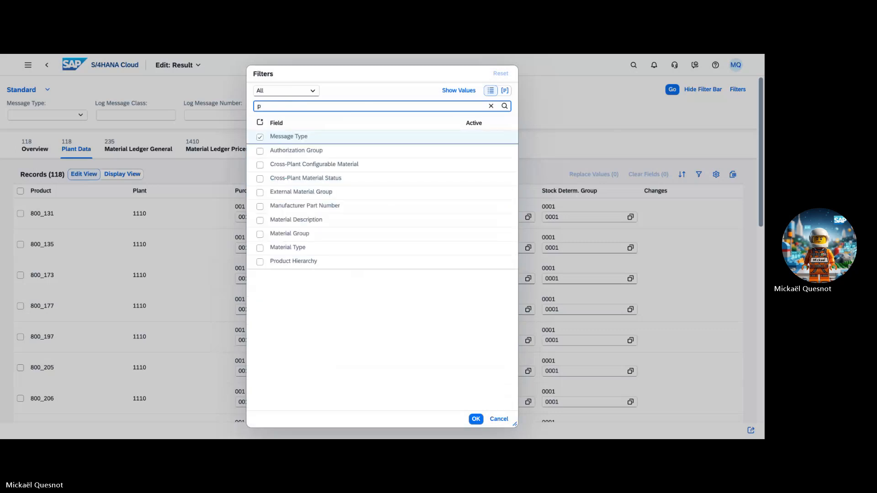
{"action": "scroll", "coordinate": [341, 164], "scroll_direction": "down", "scroll_amount": 1}
{"action": "scroll", "coordinate": [341, 164], "scroll_direction": "down", "scroll_amount": 3}
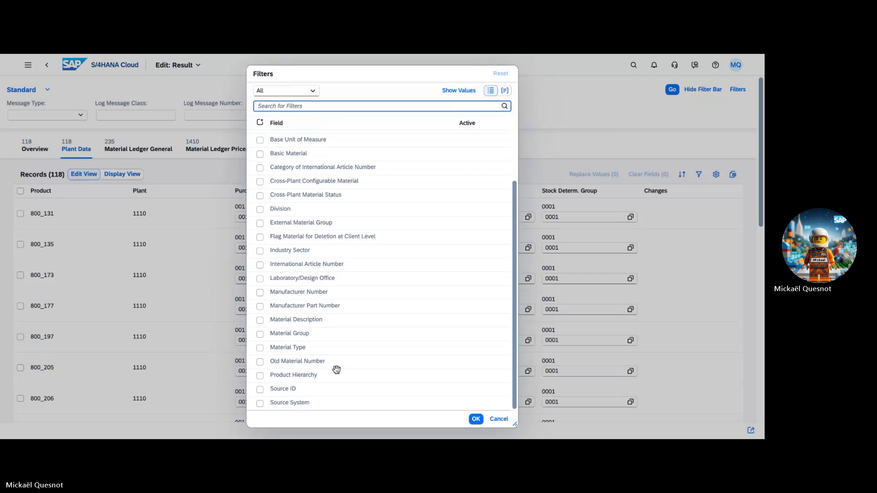
{"action": "scroll", "coordinate": [314, 347], "scroll_direction": "up", "scroll_amount": 4}
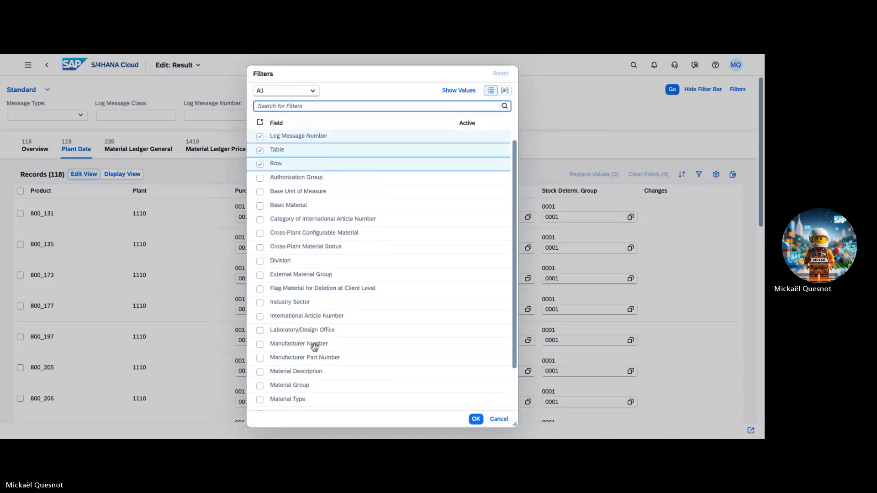
{"action": "scroll", "coordinate": [315, 347], "scroll_direction": "down", "scroll_amount": 4}
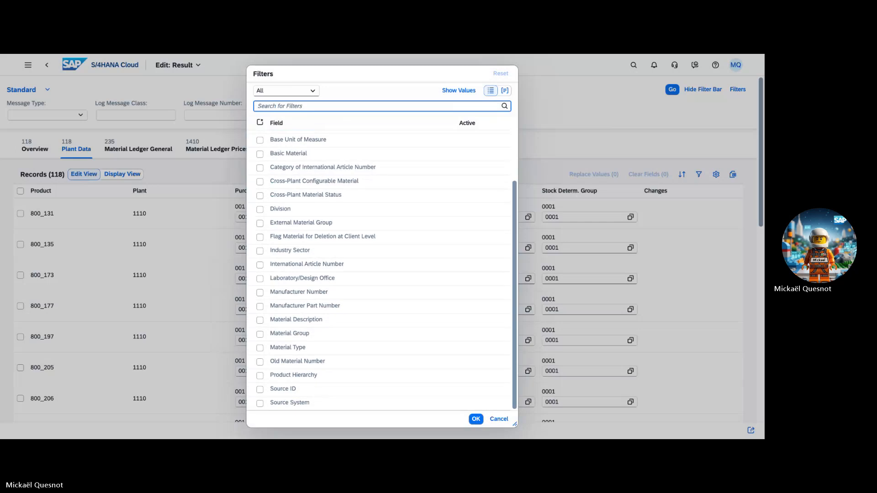
{"action": "scroll", "coordinate": [338, 348], "scroll_direction": "up", "scroll_amount": 1}
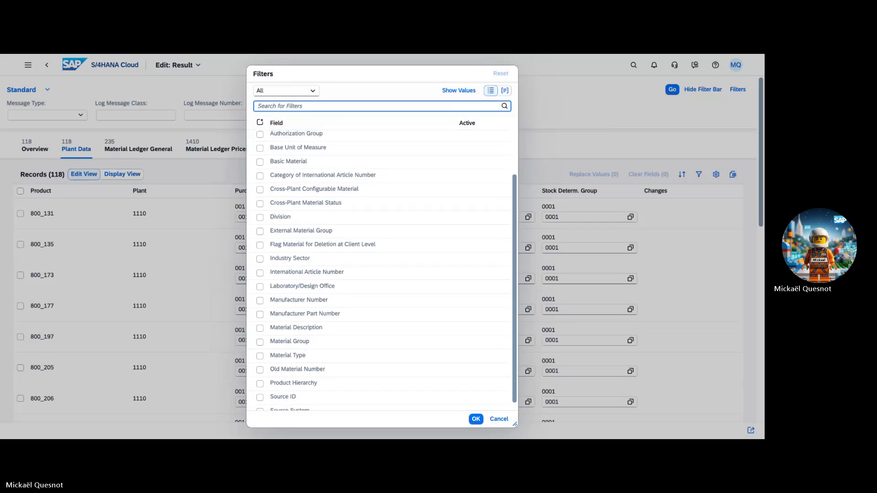
{"action": "scroll", "coordinate": [338, 348], "scroll_direction": "down", "scroll_amount": 1}
{"action": "scroll", "coordinate": [354, 343], "scroll_direction": "up", "scroll_amount": 4}
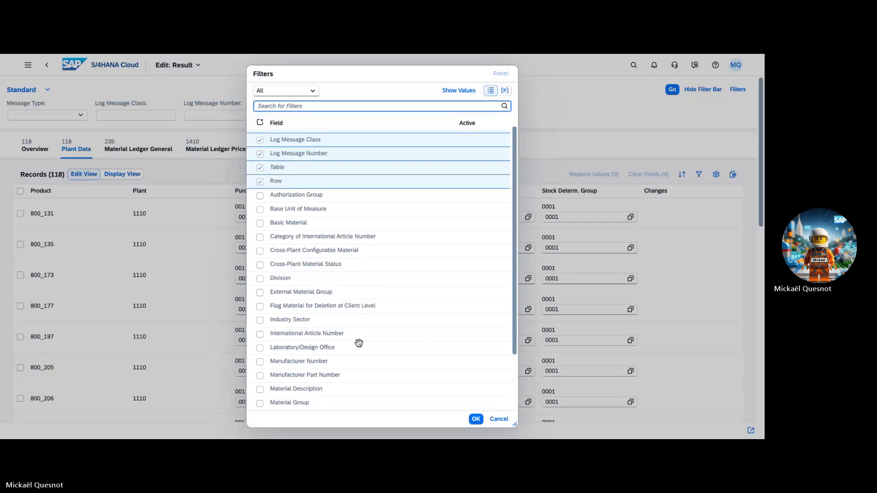
{"action": "scroll", "coordinate": [359, 344], "scroll_direction": "down", "scroll_amount": 4}
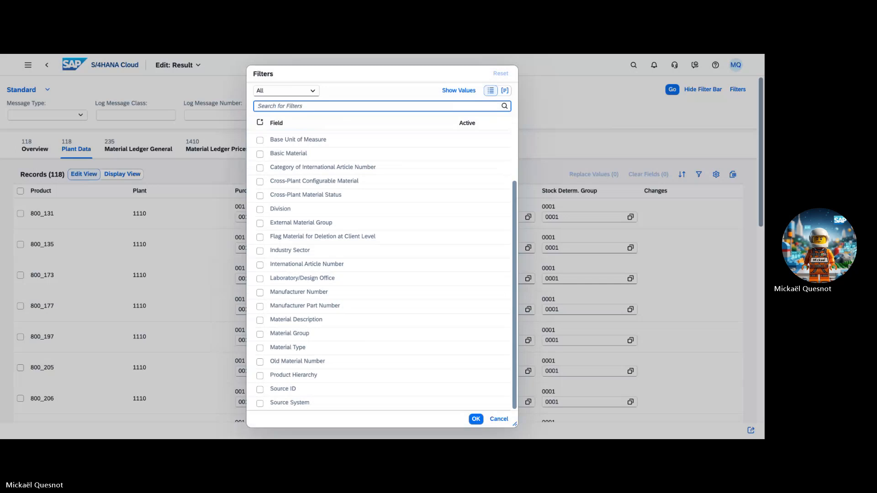
{"action": "scroll", "coordinate": [359, 344], "scroll_direction": "up", "scroll_amount": 5}
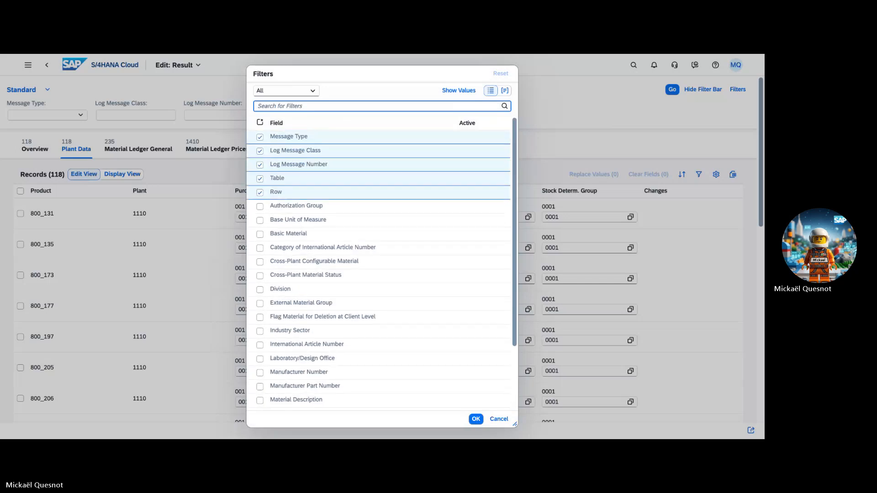
{"action": "scroll", "coordinate": [379, 270], "scroll_direction": "down", "scroll_amount": 5}
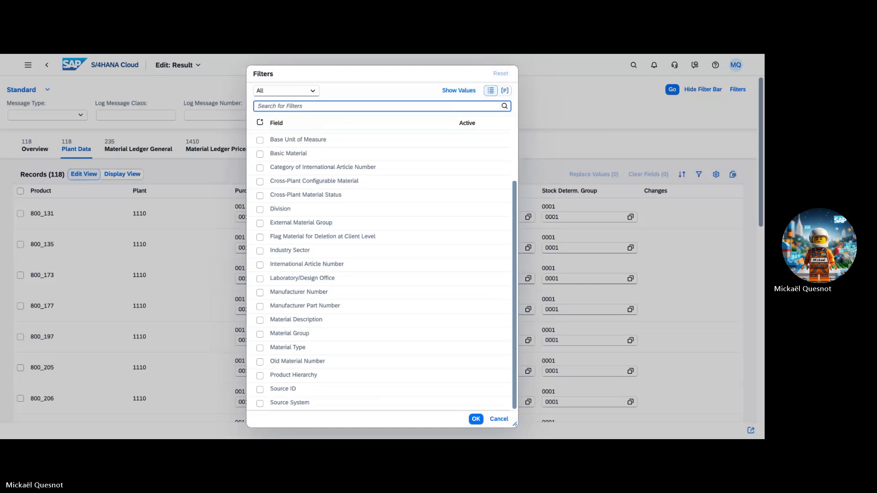
{"action": "left_click", "coordinate": [500, 419]}
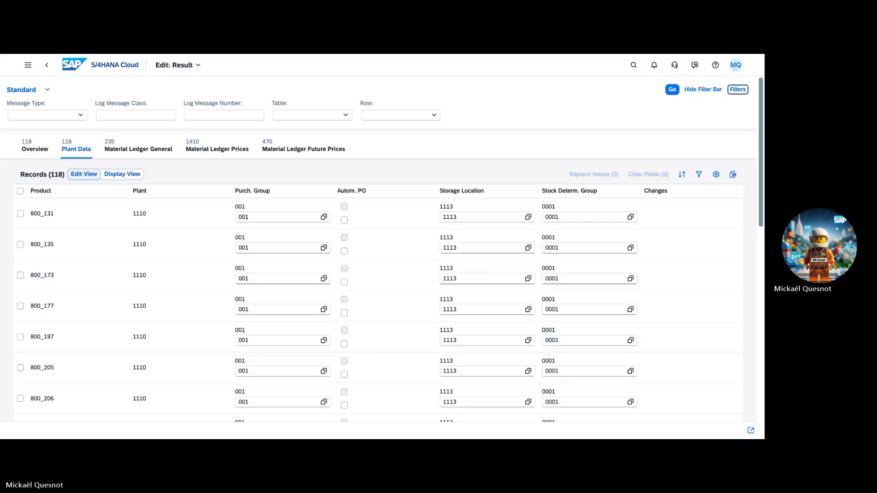
- Examine which fields the Plant Data records can be filtered by, and cancel the filter definition
{"action": "scroll", "coordinate": [382, 249], "scroll_direction": "down", "scroll_amount": 7}
{"action": "scroll", "coordinate": [382, 249], "scroll_direction": "up", "scroll_amount": 7}
{"action": "left_click", "coordinate": [699, 175]}
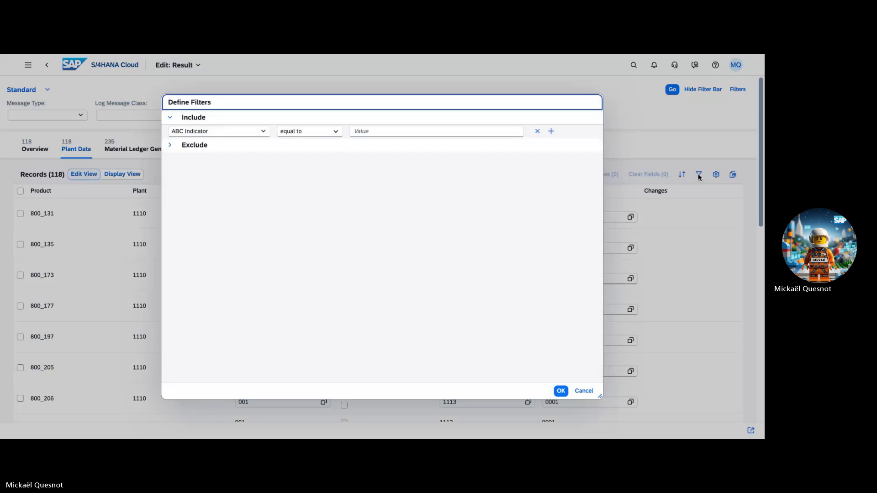
{"action": "left_click", "coordinate": [263, 133]}
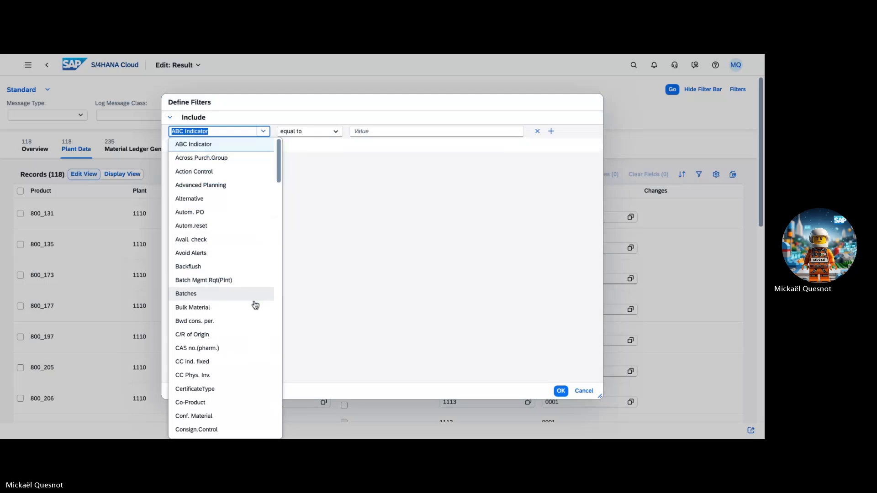
{"action": "scroll", "coordinate": [255, 306], "scroll_direction": "down", "scroll_amount": 10}
{"action": "scroll", "coordinate": [255, 305], "scroll_direction": "down", "scroll_amount": 5}
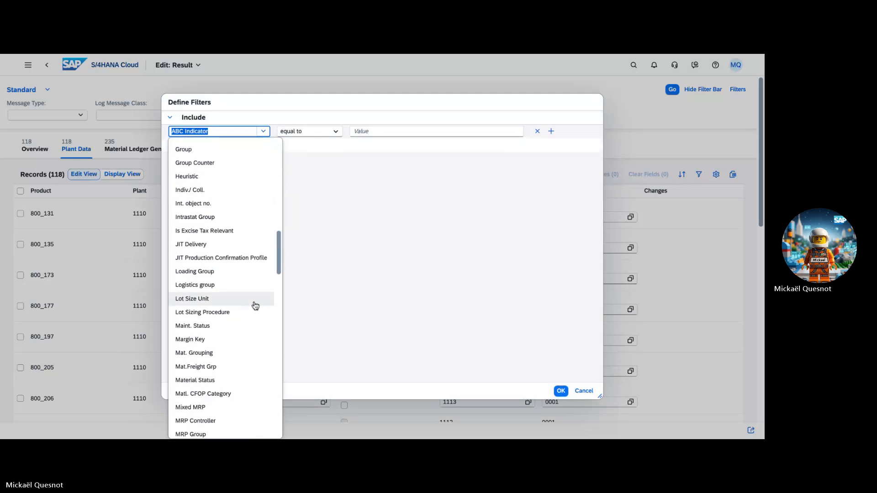
{"action": "scroll", "coordinate": [255, 299], "scroll_direction": "down", "scroll_amount": 10}
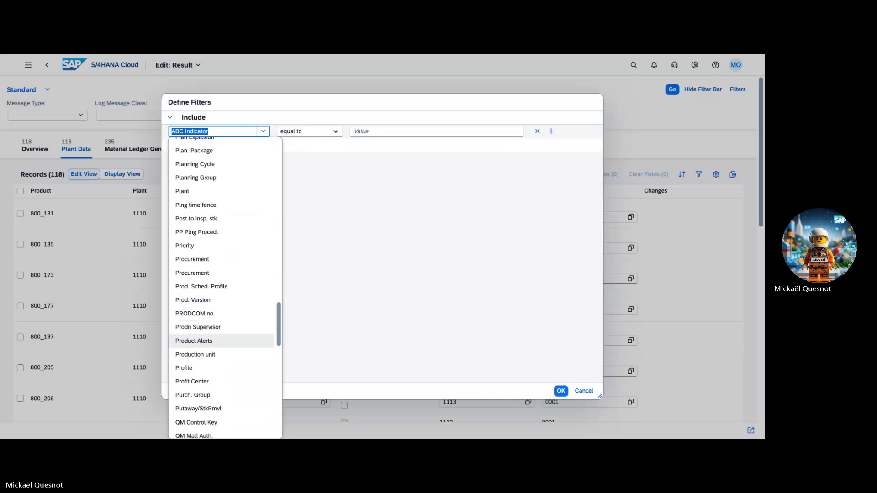
{"action": "scroll", "coordinate": [225, 287], "scroll_direction": "down", "scroll_amount": 10}
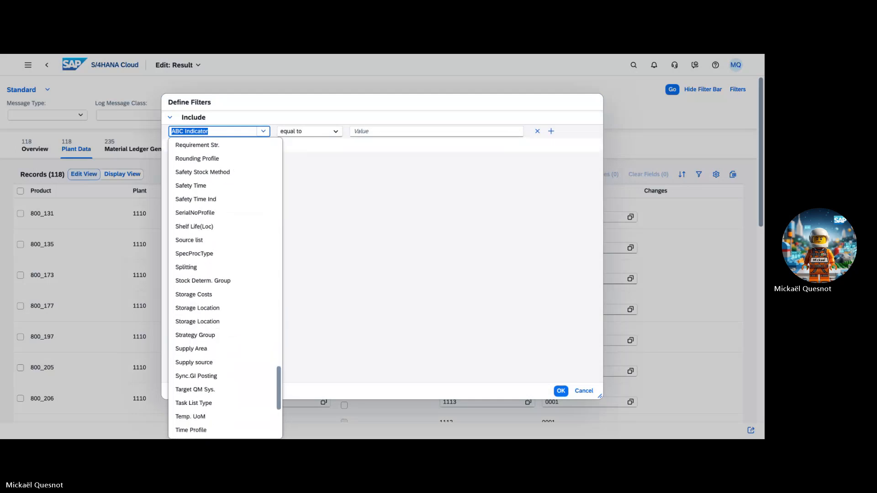
{"action": "scroll", "coordinate": [225, 288], "scroll_direction": "up", "scroll_amount": 4}
{"action": "scroll", "coordinate": [224, 401], "scroll_direction": "up", "scroll_amount": 5}
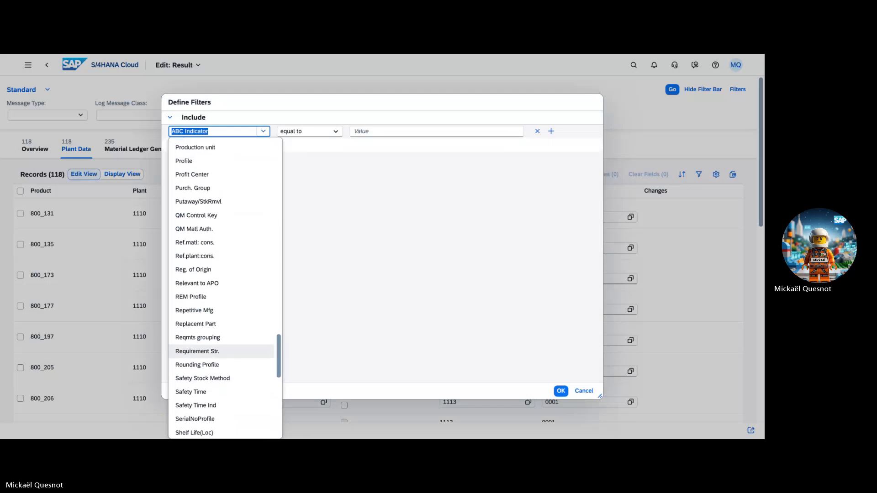
{"action": "scroll", "coordinate": [224, 337], "scroll_direction": "up", "scroll_amount": 5}
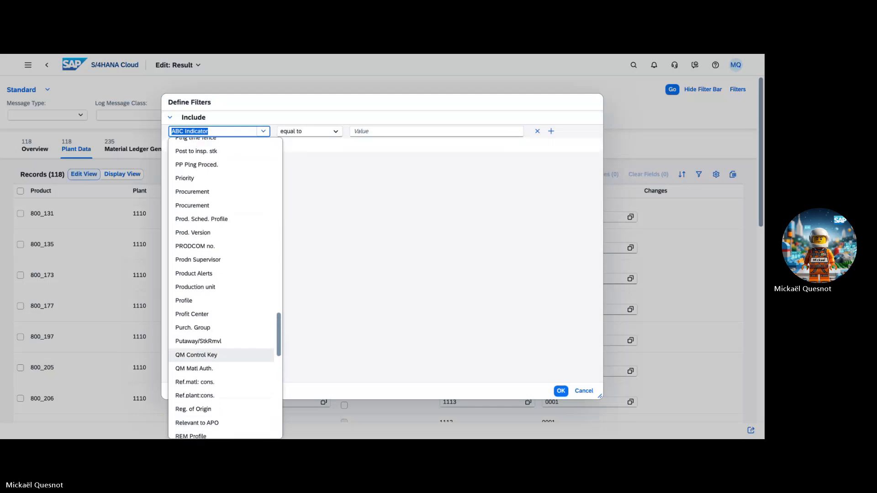
{"action": "scroll", "coordinate": [224, 347], "scroll_direction": "up", "scroll_amount": 8}
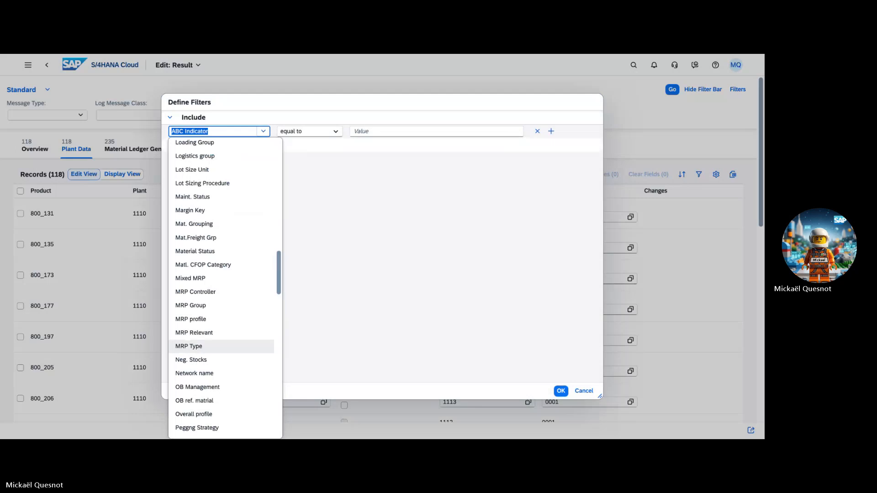
{"action": "scroll", "coordinate": [224, 341], "scroll_direction": "up", "scroll_amount": 2}
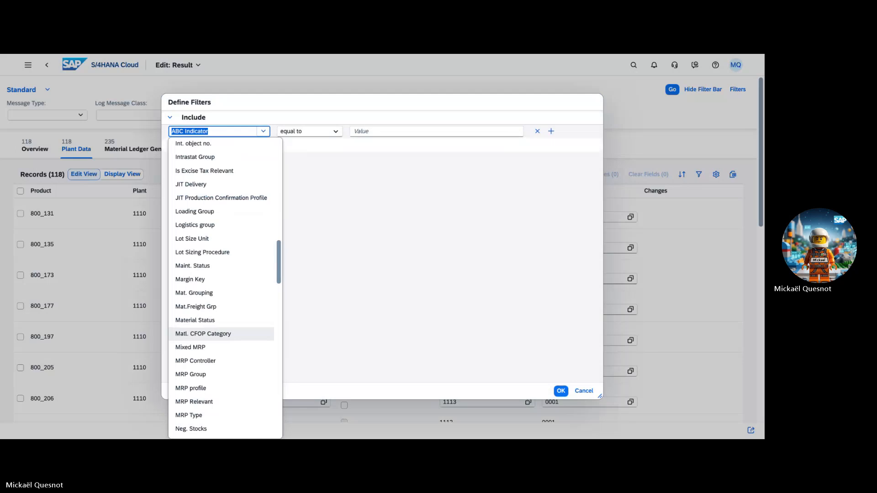
{"action": "left_click", "coordinate": [550, 242]}
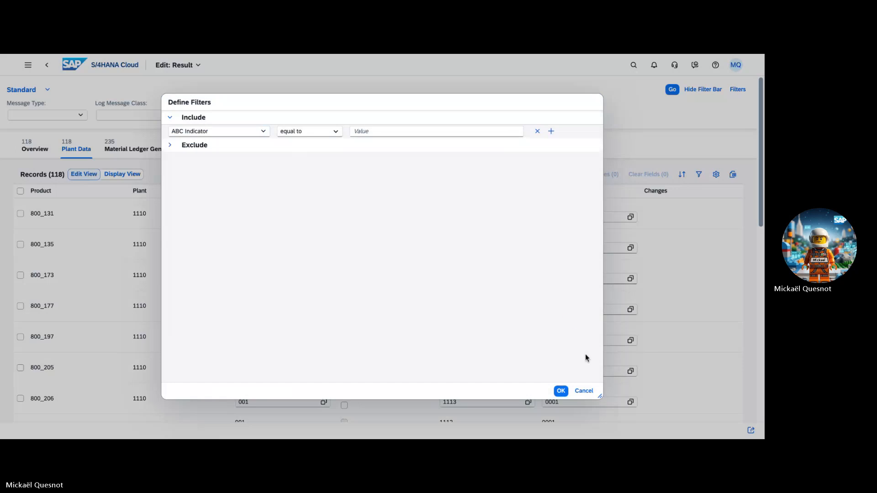
{"action": "left_click", "coordinate": [588, 391]}
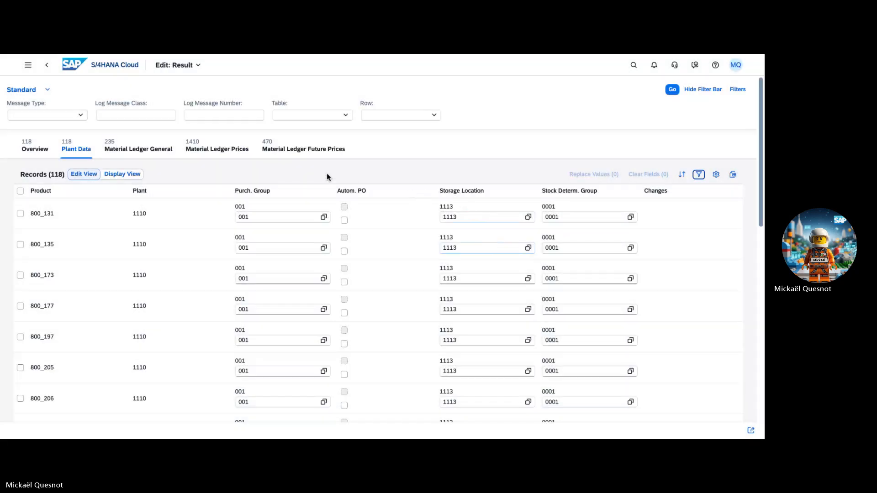
- Leave the edit results, check the Selection step of the Subcontractor process, and delete the process permanently
{"action": "left_click", "coordinate": [47, 68]}
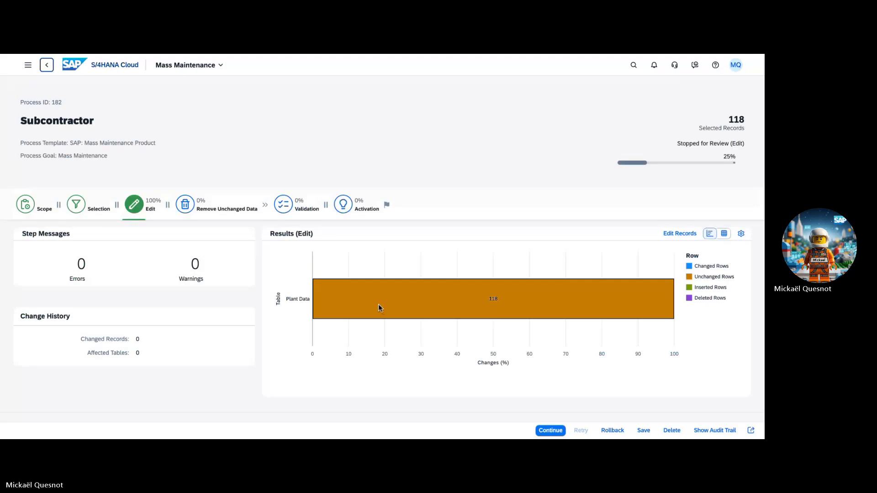
{"action": "left_click", "coordinate": [92, 212]}
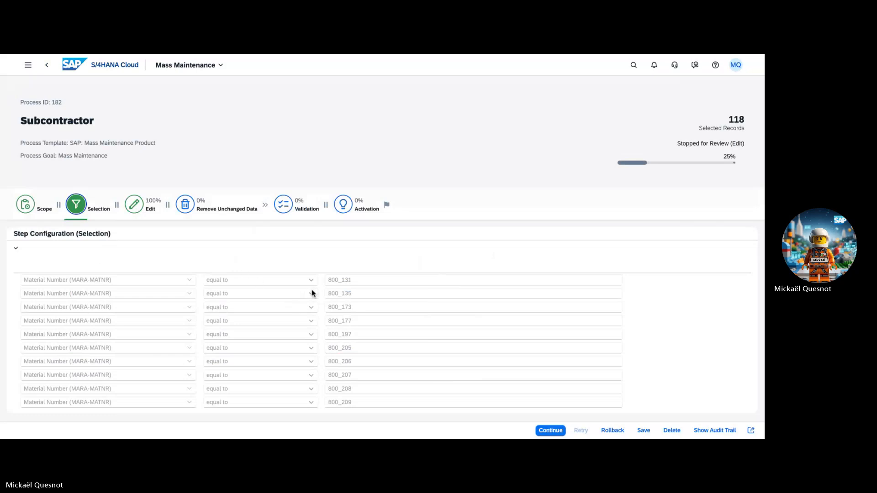
{"action": "left_click", "coordinate": [672, 431]}
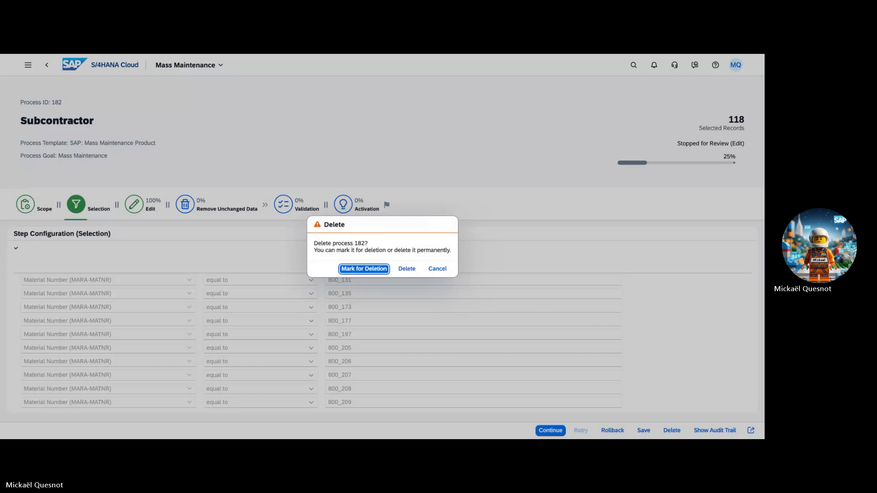
{"action": "left_click", "coordinate": [412, 270]}
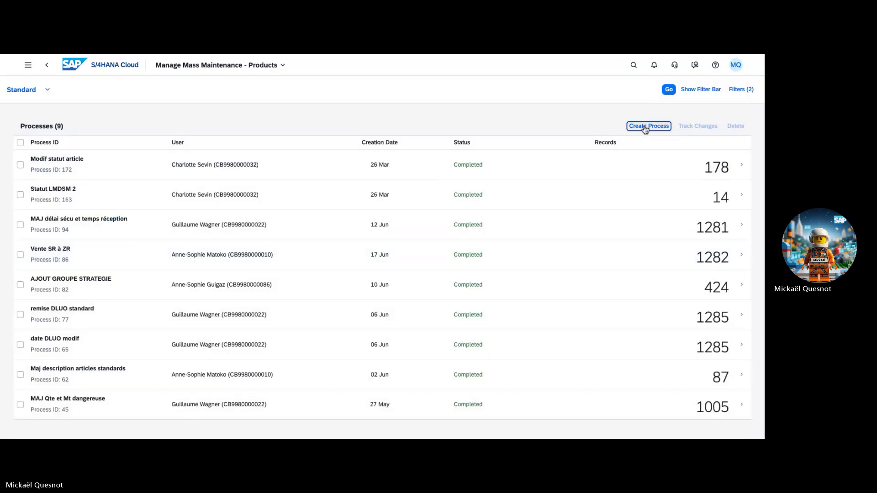
- Create a new mass maintenance process described as "Subcontractors" without an import file
{"action": "left_click", "coordinate": [645, 127]}
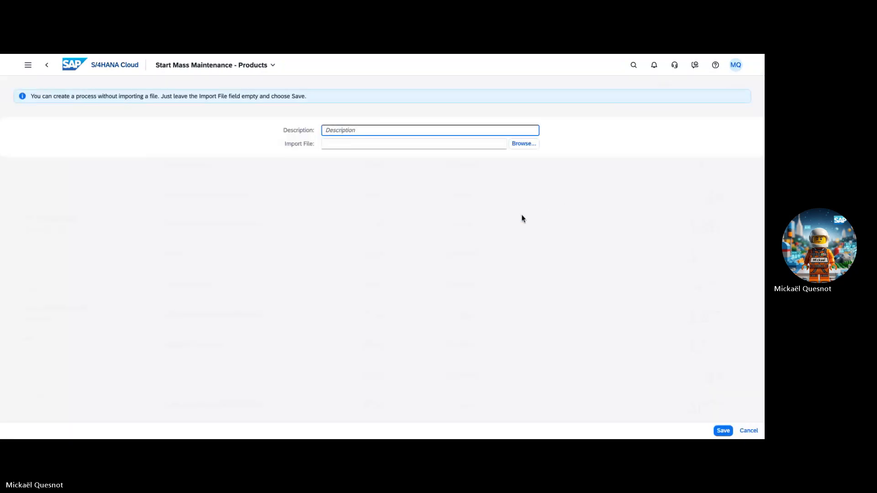
{"action": "type", "text": "Subconta"}
{"action": "type", "text": "ractors"}
{"action": "left_click", "coordinate": [723, 431]}
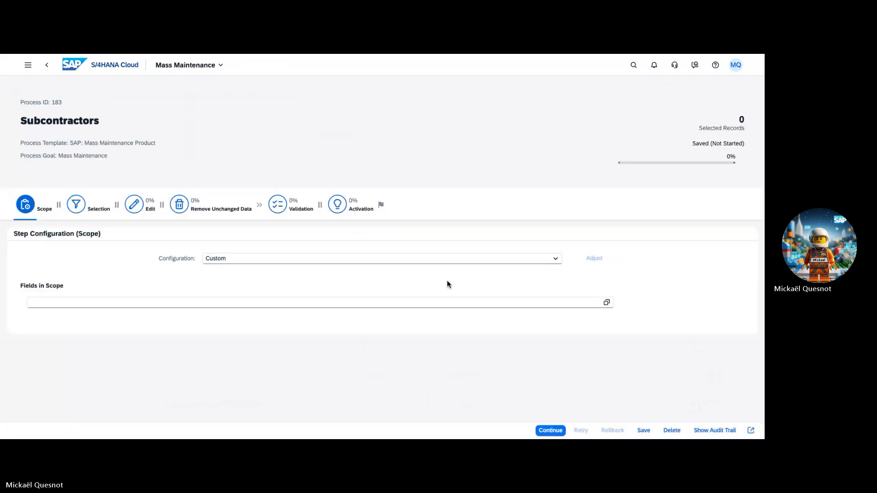
- Search the available scope fields for "ekgrp" and add Purchasing Group (MARC-EKGRP) to the fields in scope
{"action": "left_click", "coordinate": [607, 304]}
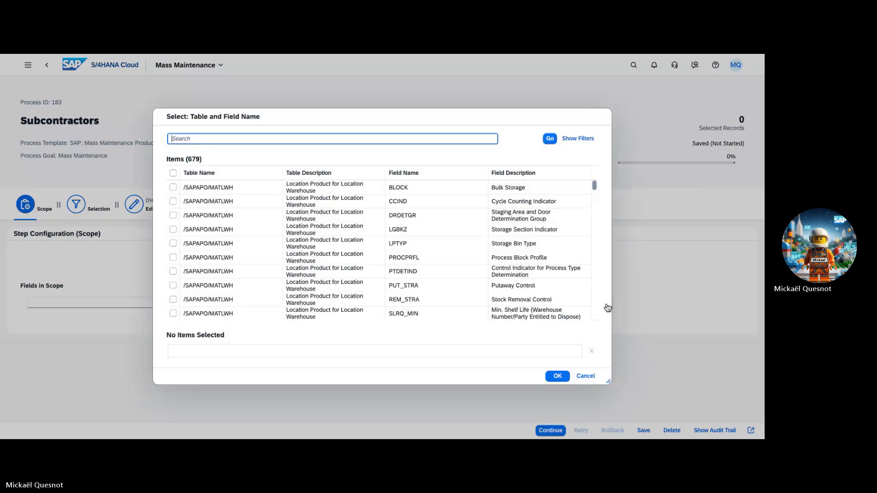
{"action": "type", "text": "e"}
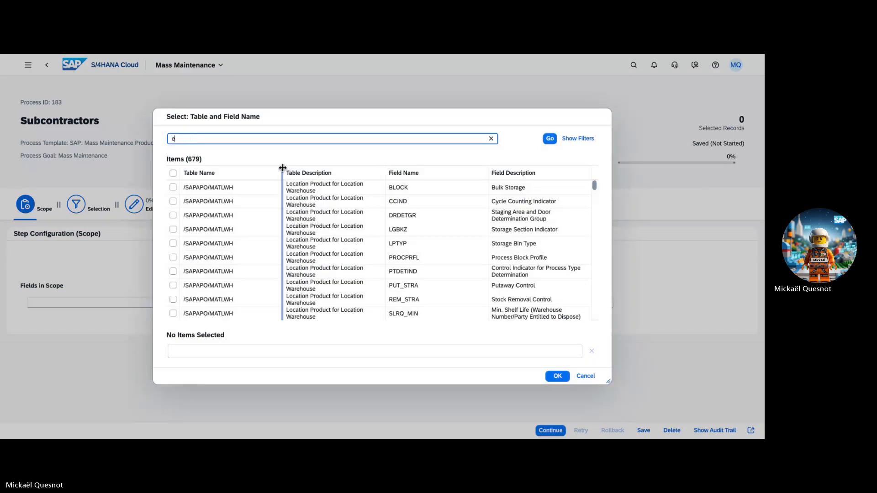
{"action": "type", "text": "kgrp"}
{"action": "key", "text": "Return"}
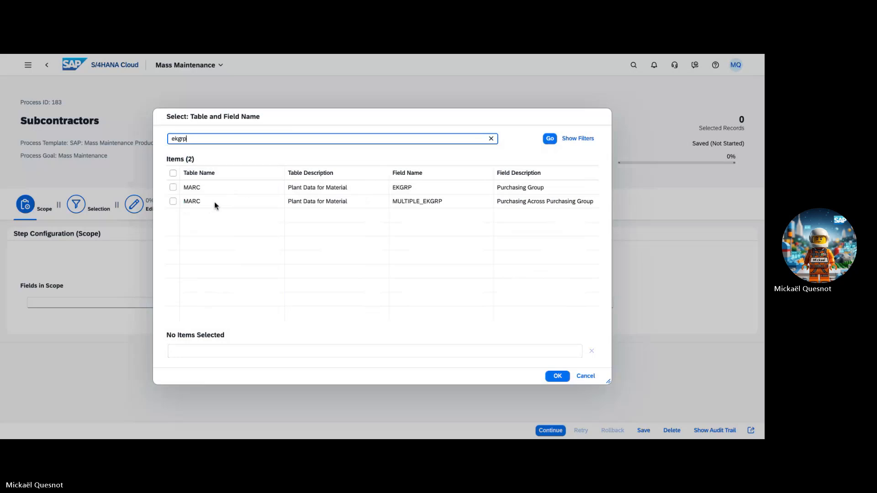
{"action": "left_click", "coordinate": [173, 187]}
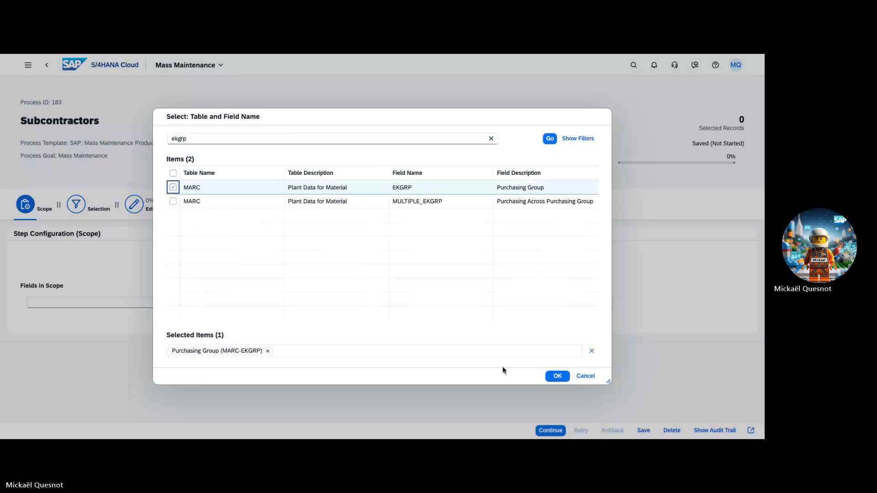
{"action": "left_click", "coordinate": [557, 376]}
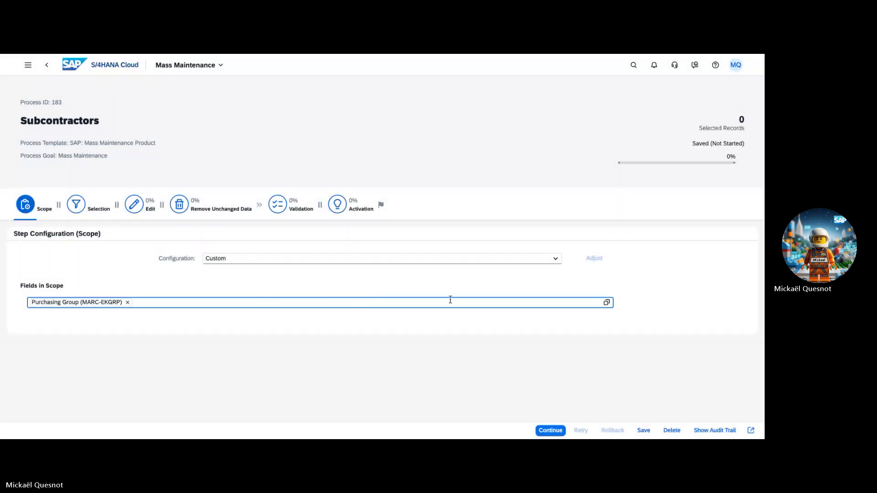
- Add the automatic purchase order indicator (MARC-KAUTB) and Stock determination group (MARC-EPRIO) to the selected scope fields, searching for "automa" and "stock det"
{"action": "left_click", "coordinate": [607, 303]}
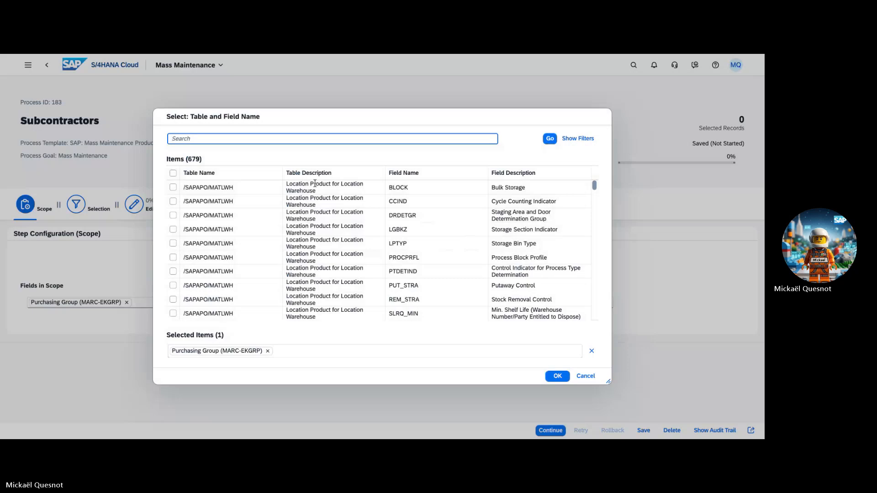
{"action": "type", "text": "automa"}
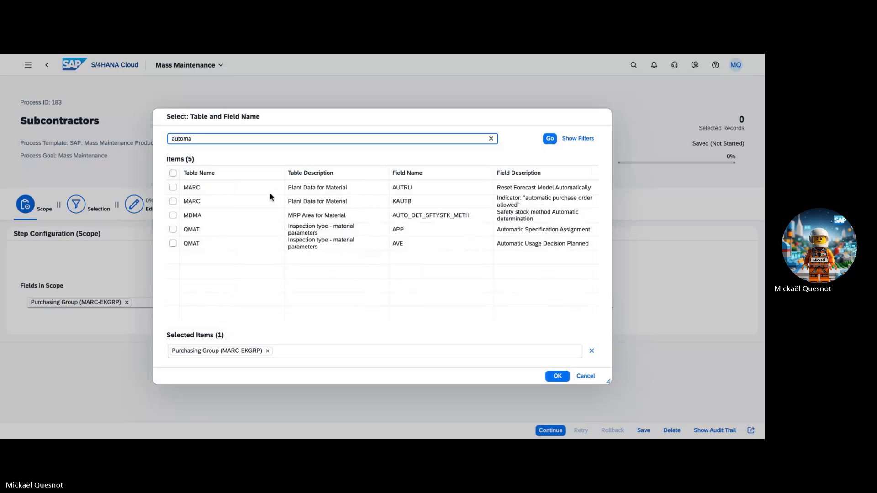
{"action": "left_click", "coordinate": [174, 201]}
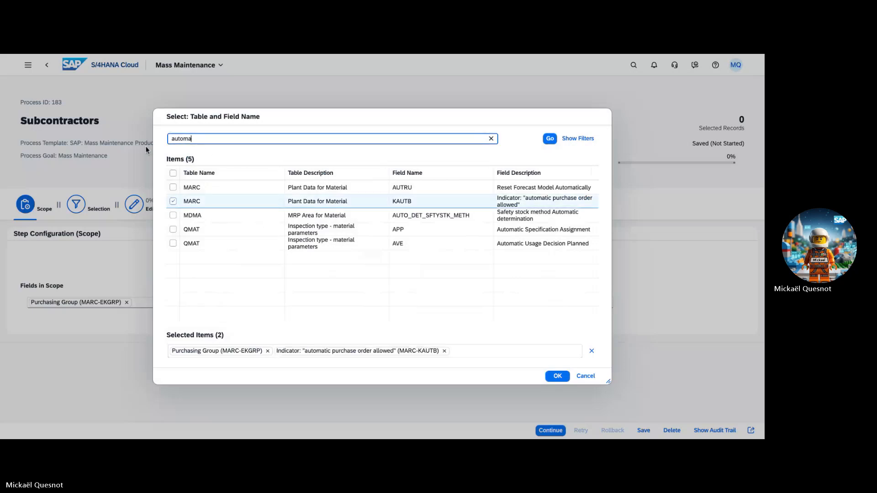
{"action": "double_click", "coordinate": [178, 139]}
{"action": "type", "text": "stock det"}
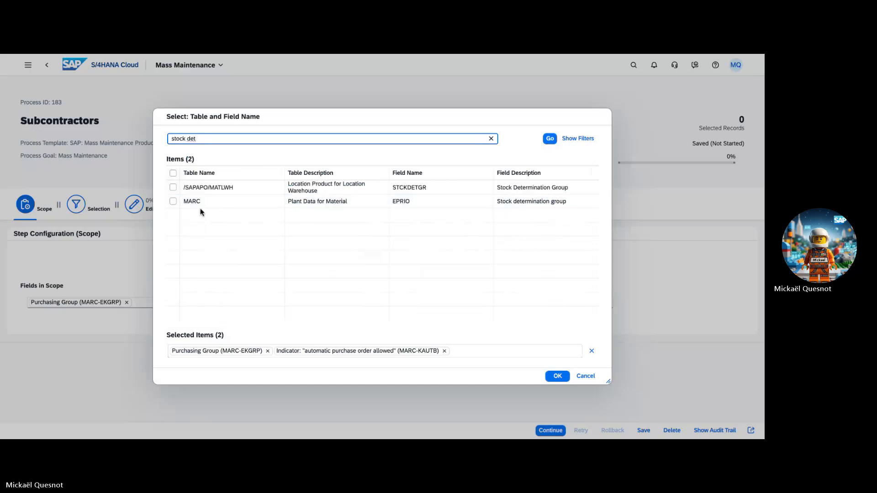
{"action": "left_click", "coordinate": [173, 201]}
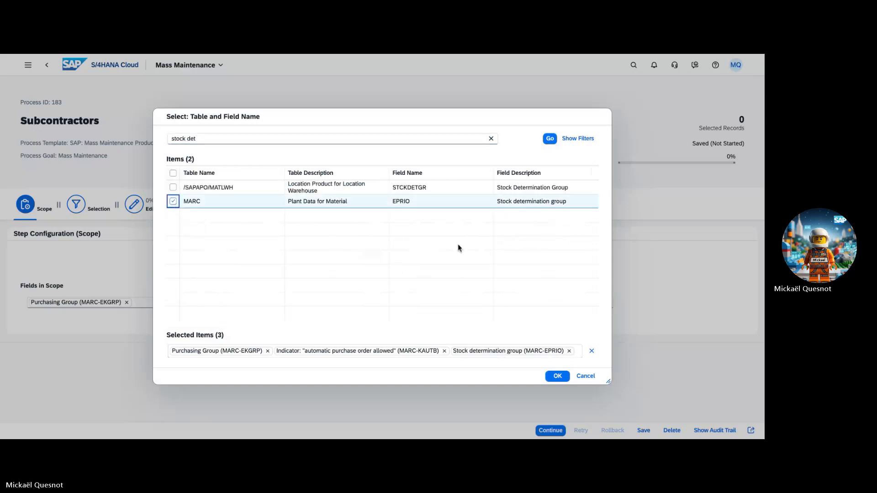
- Search for "storage", add Default Storage Location for External Procurement (MARC-LGFSB), and confirm the fields in scope
{"action": "left_click_drag", "start_coordinate": [230, 140], "coordinate": [152, 144]}
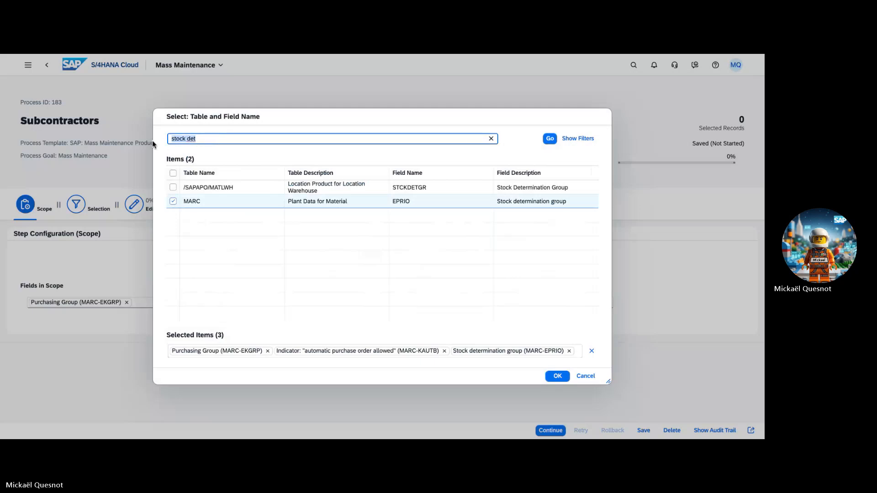
{"action": "type", "text": "storage"}
{"action": "key", "text": "Return"}
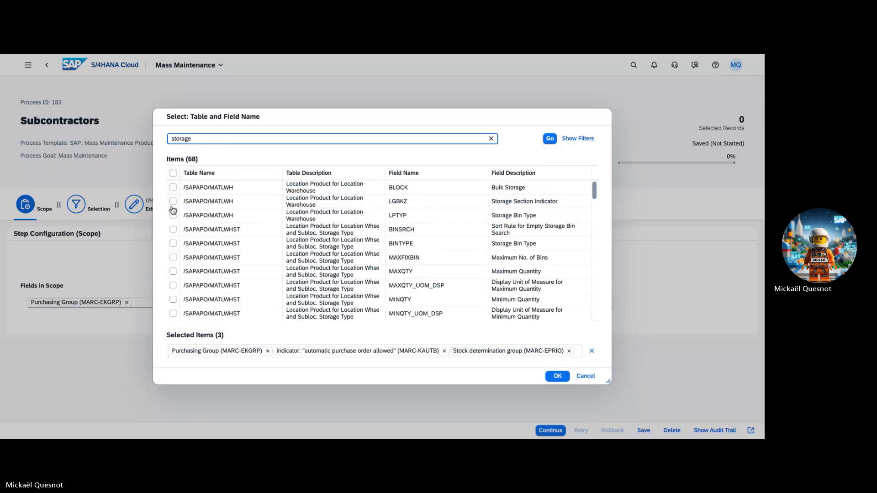
{"action": "scroll", "coordinate": [174, 210], "scroll_direction": "down", "scroll_amount": 8}
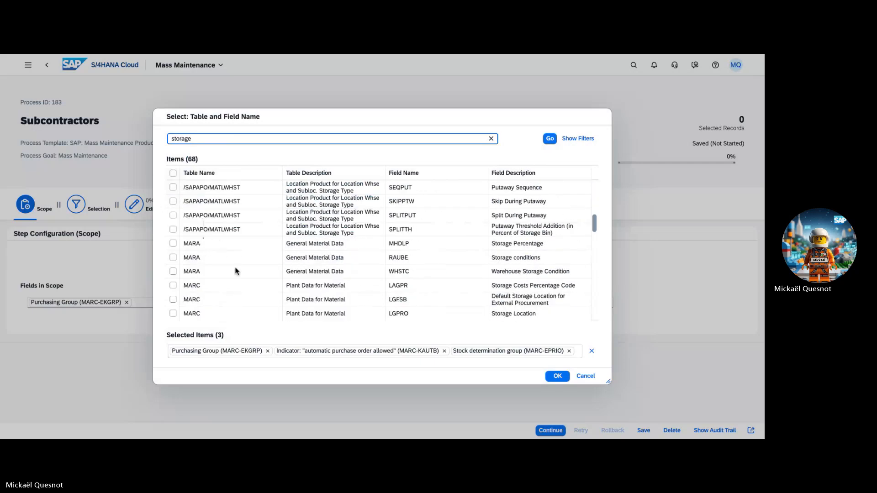
{"action": "scroll", "coordinate": [244, 284], "scroll_direction": "down", "scroll_amount": 1}
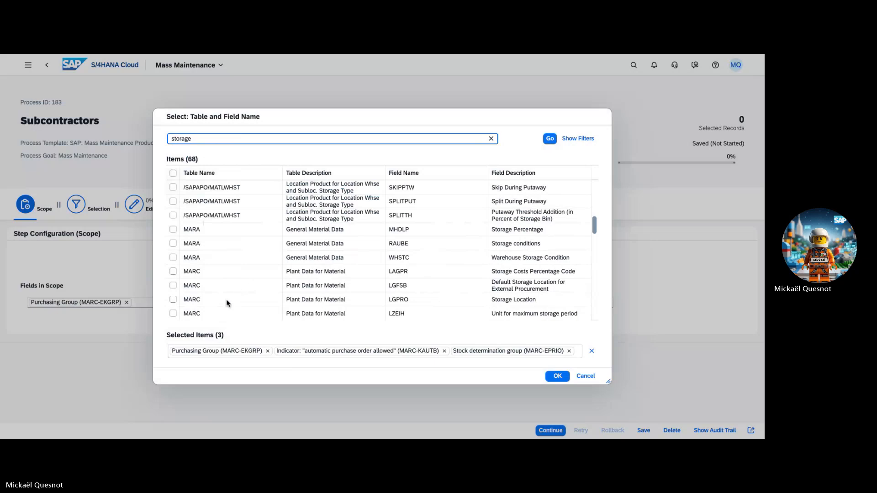
{"action": "scroll", "coordinate": [226, 299], "scroll_direction": "down", "scroll_amount": 3}
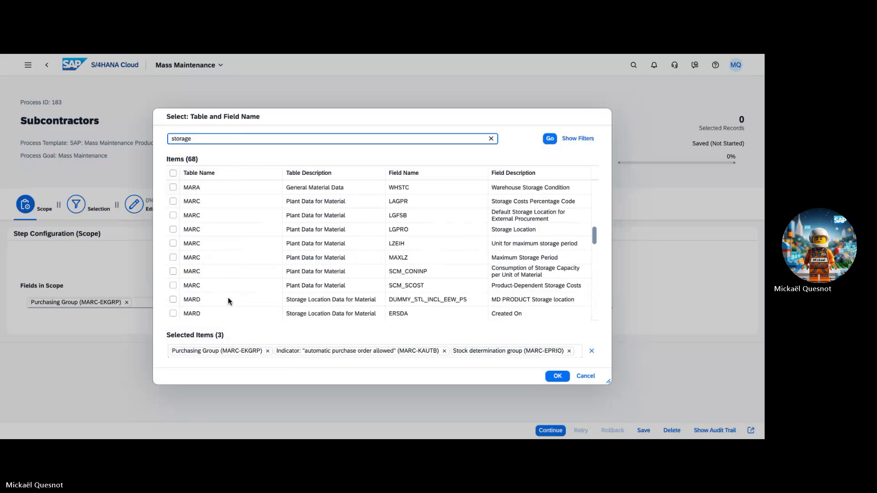
{"action": "left_click", "coordinate": [175, 218]}
{"action": "left_click", "coordinate": [557, 376]}
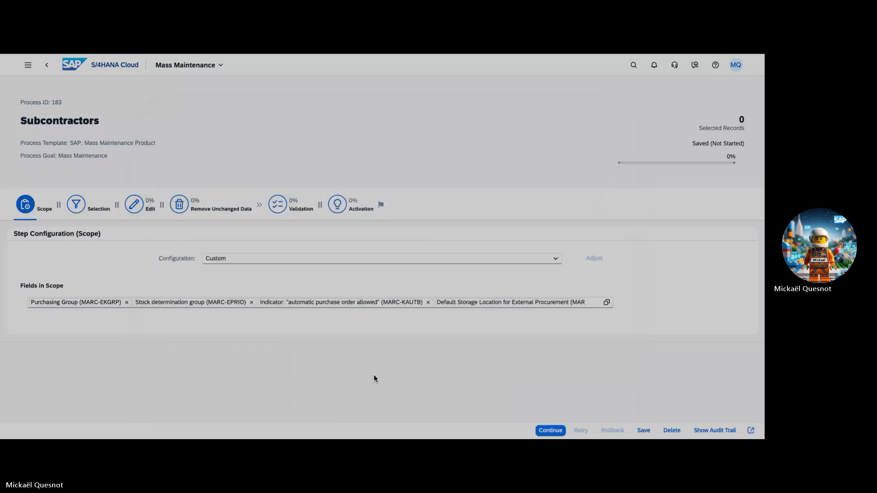
- Proceed to the Selection step and restrict Plant (MARC-WERKS) to equal to 1110
{"action": "left_click", "coordinate": [544, 431]}
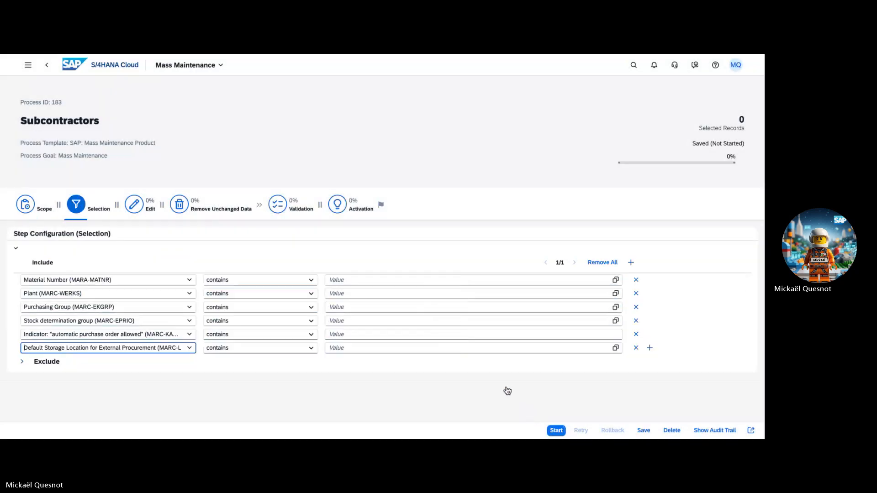
{"action": "left_click", "coordinate": [221, 295]}
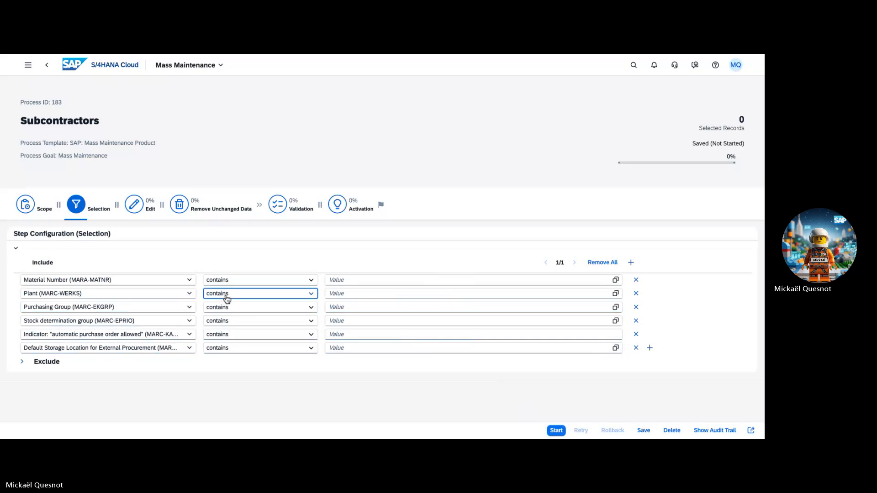
{"action": "left_click", "coordinate": [238, 322]}
{"action": "left_click", "coordinate": [333, 295]}
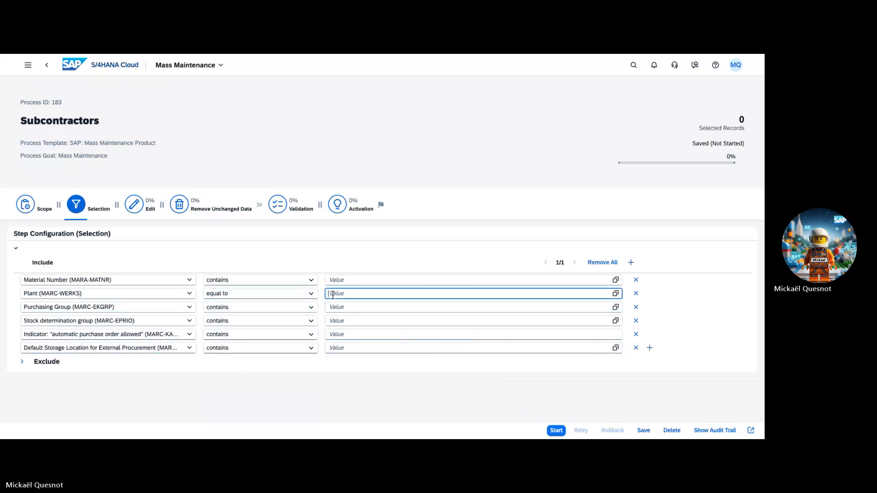
{"action": "key", "text": "Tab"}
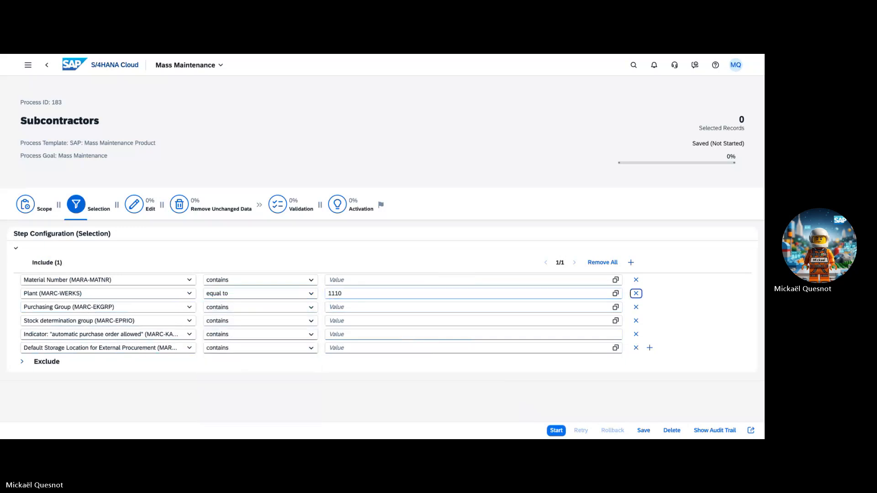
- Remove the purchasing group, stock determination group, automatic purchase order and default storage location criteria from the selection
{"action": "left_click", "coordinate": [635, 308]}
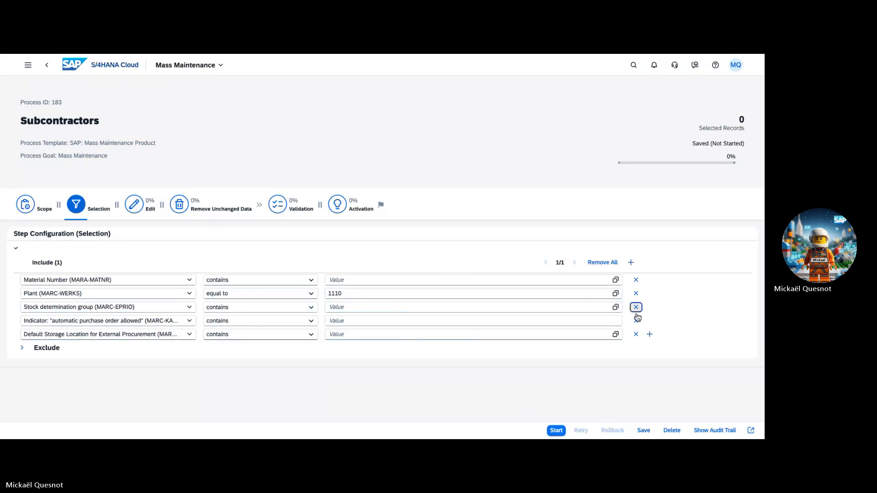
{"action": "left_click", "coordinate": [636, 308]}
{"action": "left_click", "coordinate": [635, 308]}
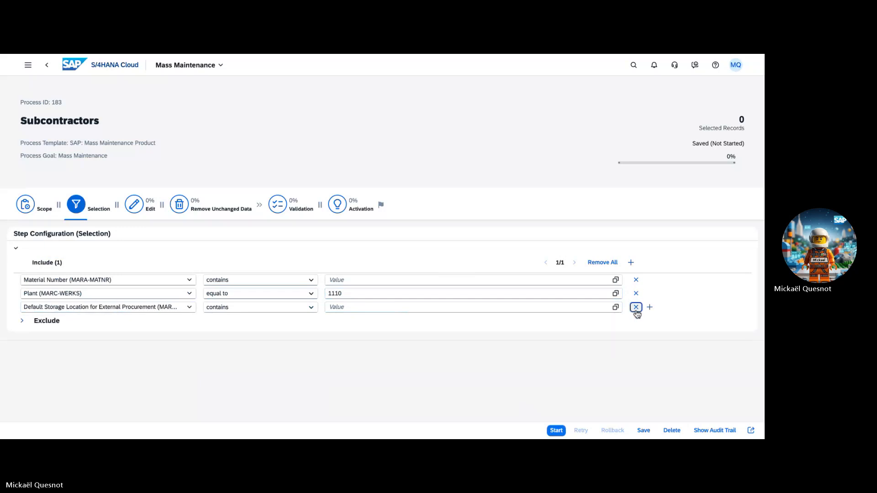
{"action": "left_click", "coordinate": [635, 307]}
- Include material numbers 802_168, 802_221, 802_222, 802_223, 802_227, 802_231 and 802_94, setting the operator of each condition to equal to
{"action": "left_click", "coordinate": [392, 280]}
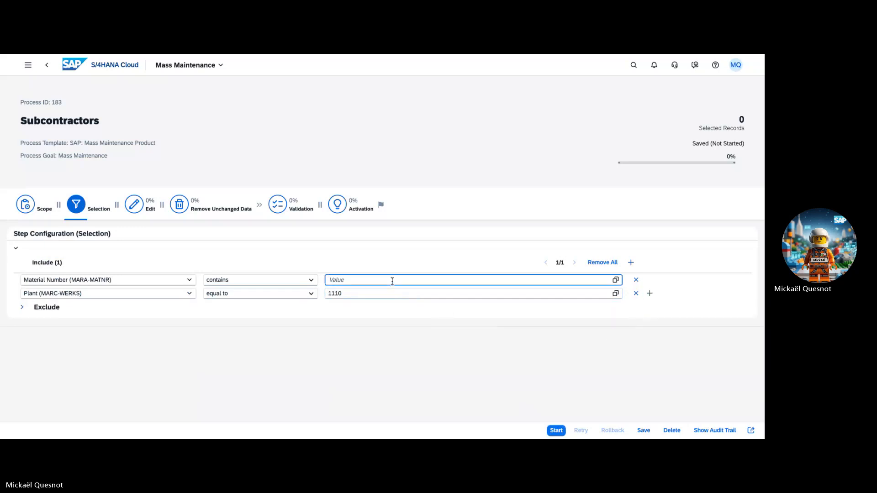
{"action": "type", "text": "802_168 802_221 802_222 802_223 802_227 802_231 802_94"}
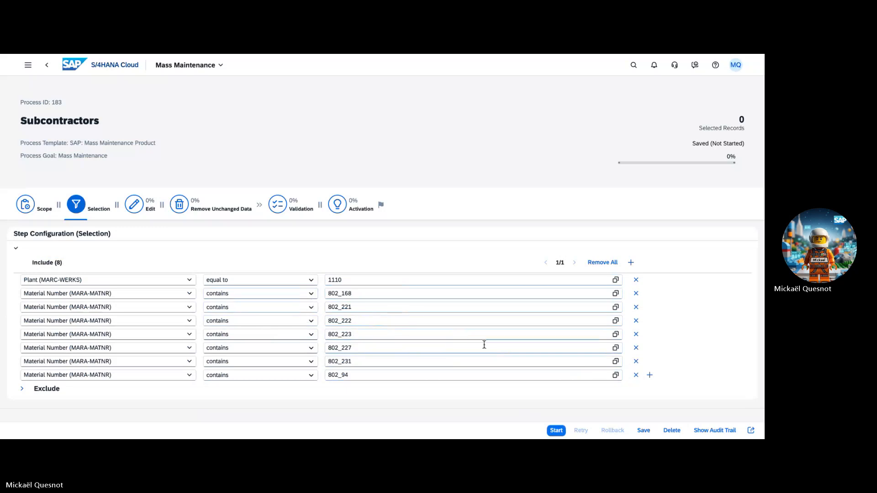
{"action": "left_click", "coordinate": [310, 294]}
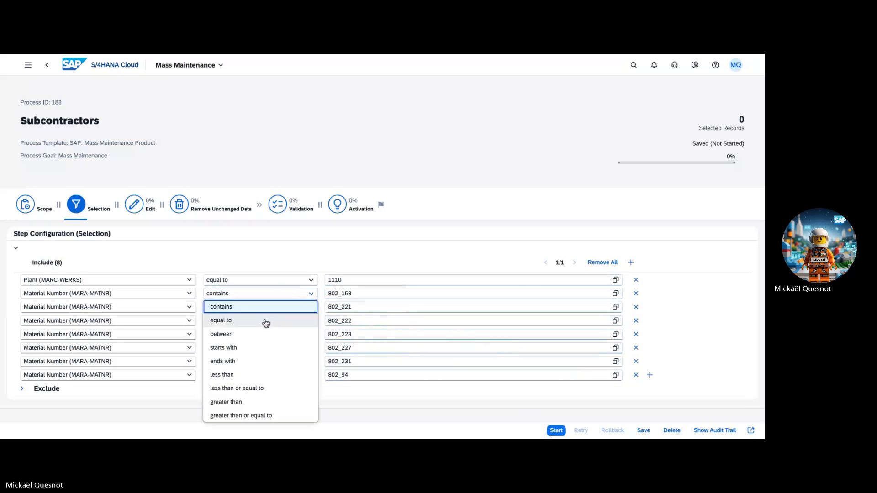
{"action": "left_click", "coordinate": [267, 322]}
{"action": "left_click", "coordinate": [251, 309]}
{"action": "left_click", "coordinate": [240, 333]}
{"action": "left_click", "coordinate": [238, 329]}
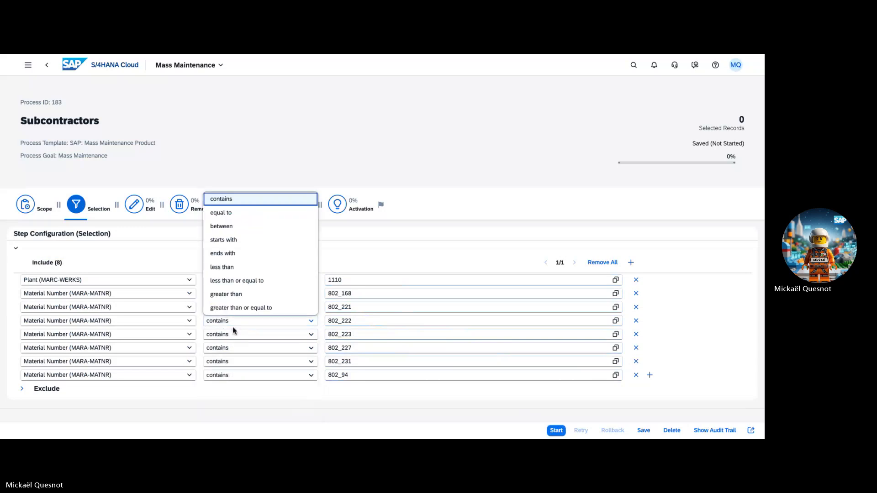
{"action": "left_click", "coordinate": [232, 222]}
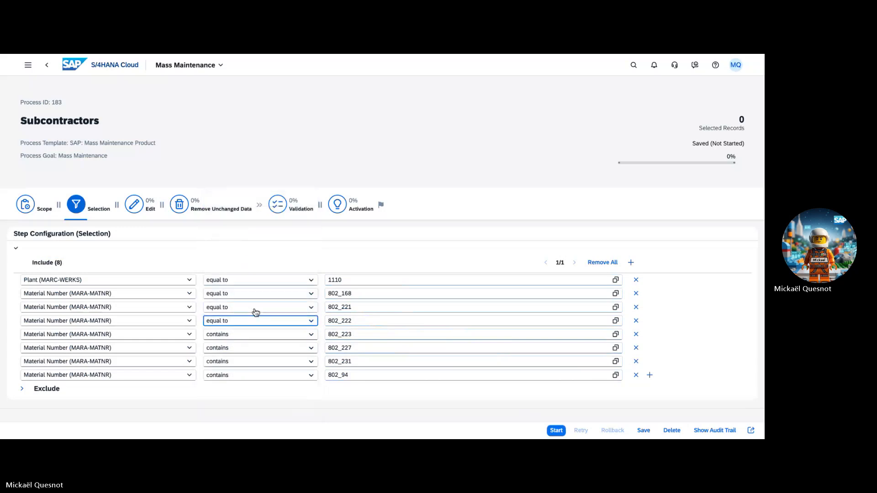
{"action": "left_click", "coordinate": [228, 336]}
{"action": "left_click", "coordinate": [228, 236]}
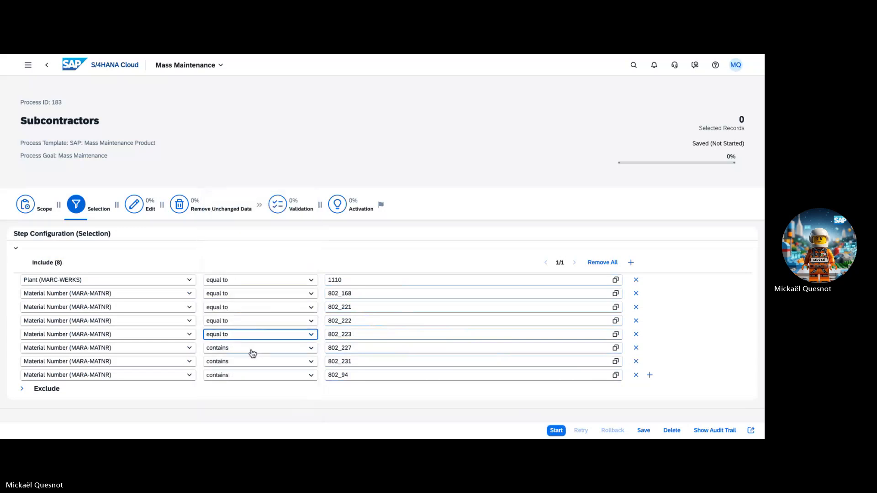
{"action": "left_click", "coordinate": [252, 350]}
{"action": "left_click", "coordinate": [234, 246]}
{"action": "left_click", "coordinate": [228, 362]}
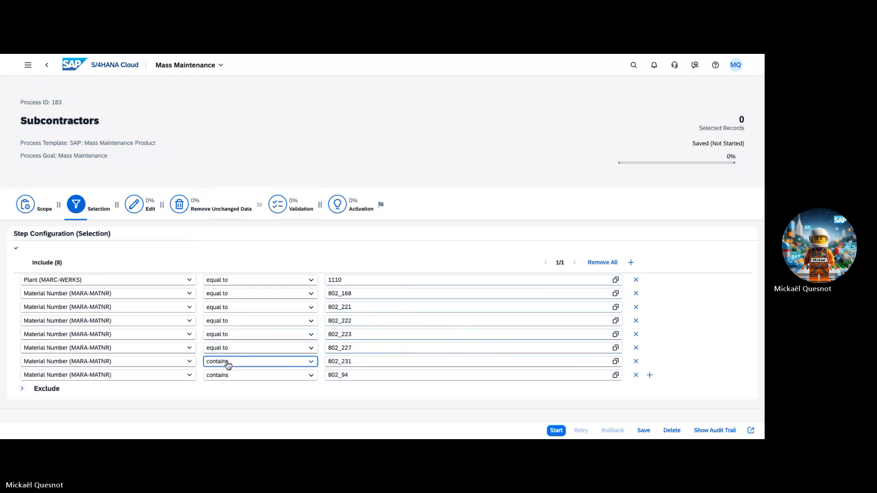
{"action": "left_click", "coordinate": [227, 255]}
{"action": "left_click", "coordinate": [232, 379]}
{"action": "left_click", "coordinate": [227, 269]}
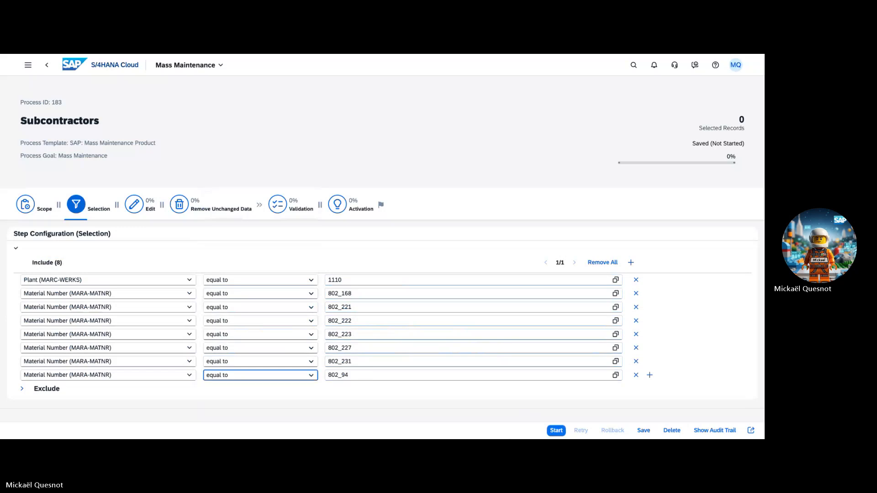
- Start the process with this selection and open the Plant Data of the selected records for editing
{"action": "left_click", "coordinate": [556, 431]}
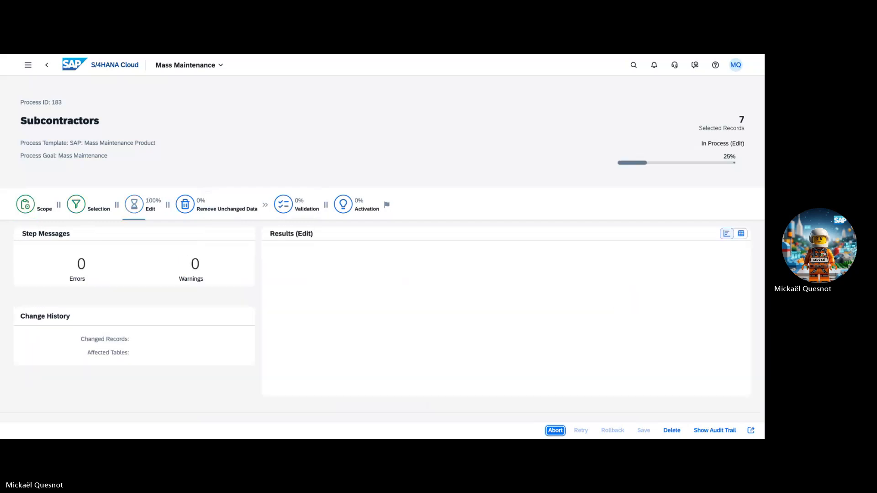
{"action": "left_click", "coordinate": [597, 298]}
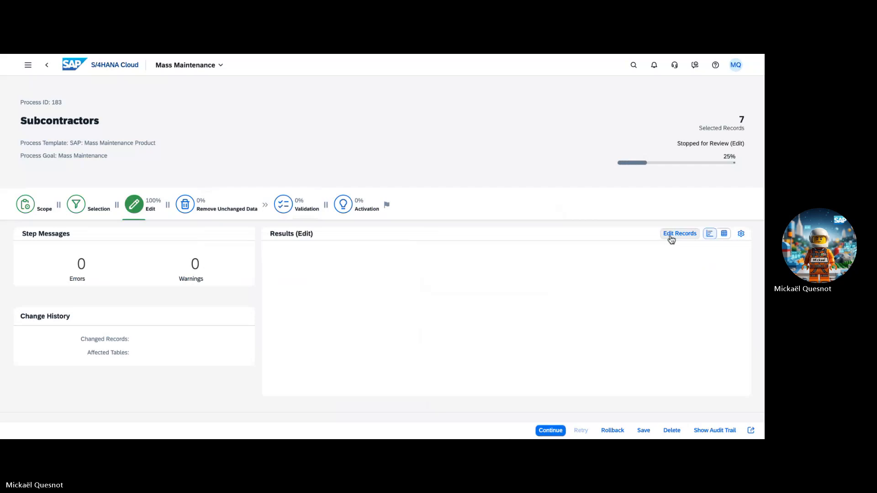
{"action": "left_click", "coordinate": [671, 235]}
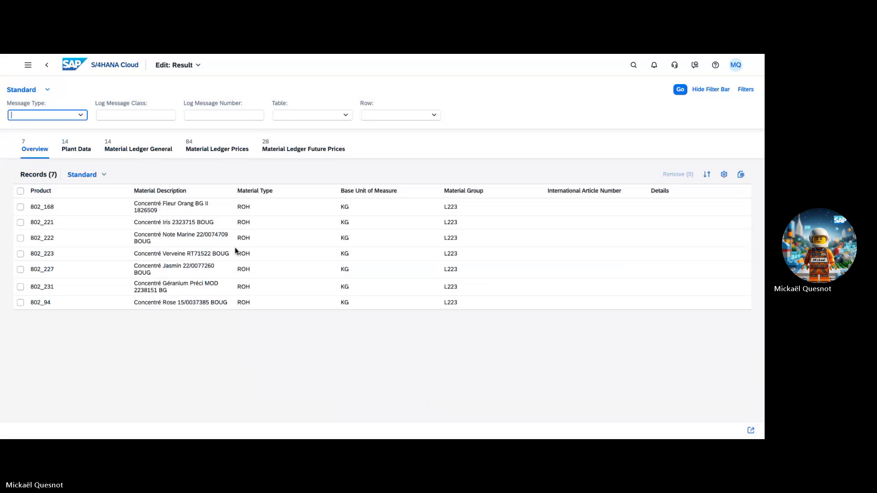
{"action": "left_click", "coordinate": [80, 154]}
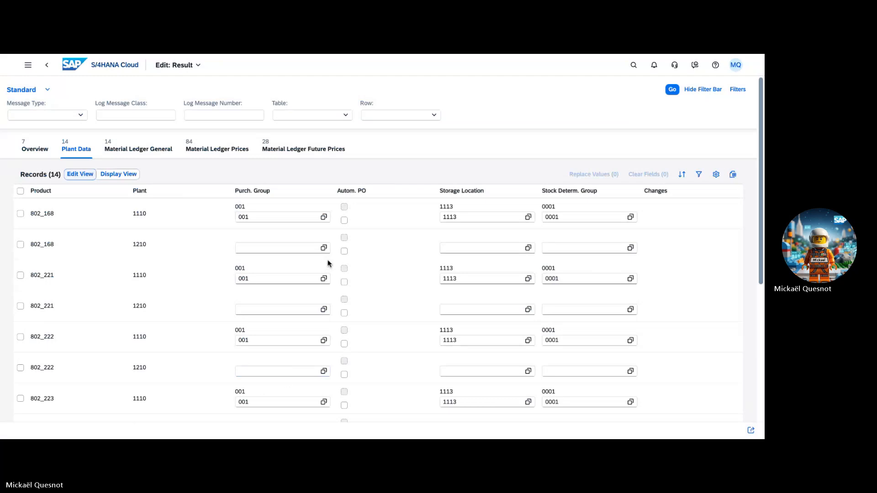
{"action": "left_click", "coordinate": [20, 191]}
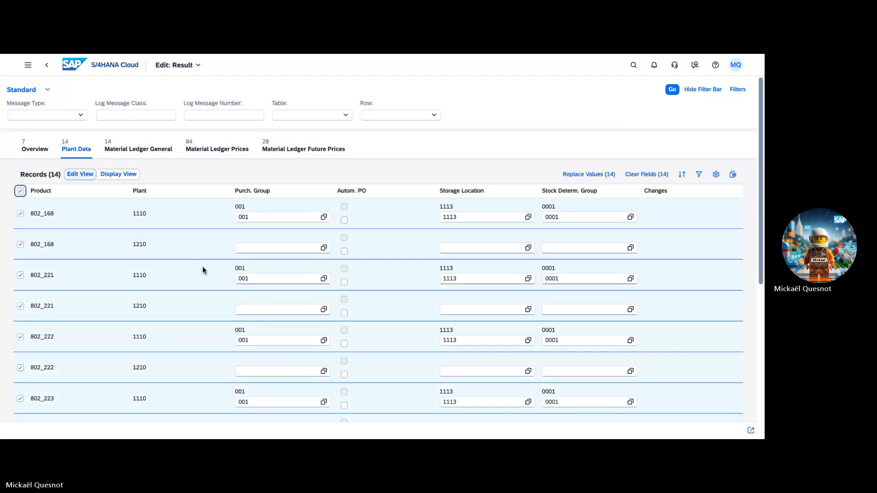
{"action": "scroll", "coordinate": [190, 292], "scroll_direction": "down", "scroll_amount": 5}
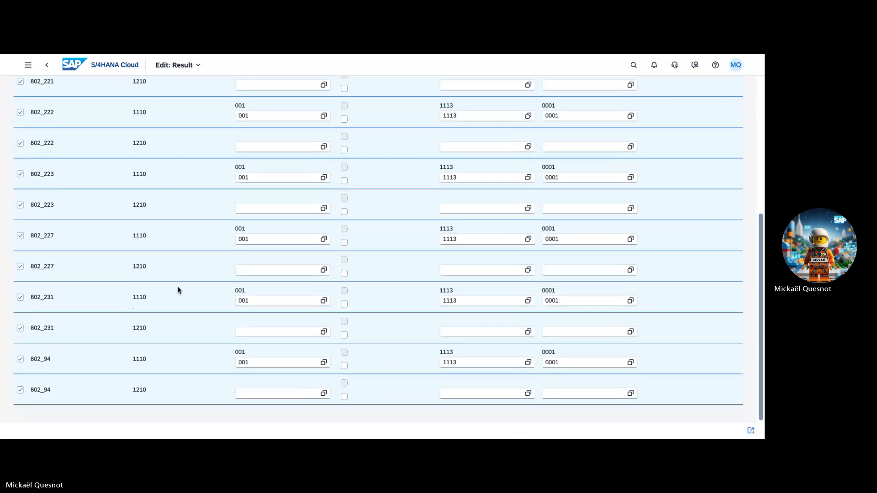
{"action": "scroll", "coordinate": [179, 291], "scroll_direction": "up", "scroll_amount": 1}
{"action": "scroll", "coordinate": [178, 291], "scroll_direction": "up", "scroll_amount": 1}
{"action": "scroll", "coordinate": [178, 291], "scroll_direction": "down", "scroll_amount": 3}
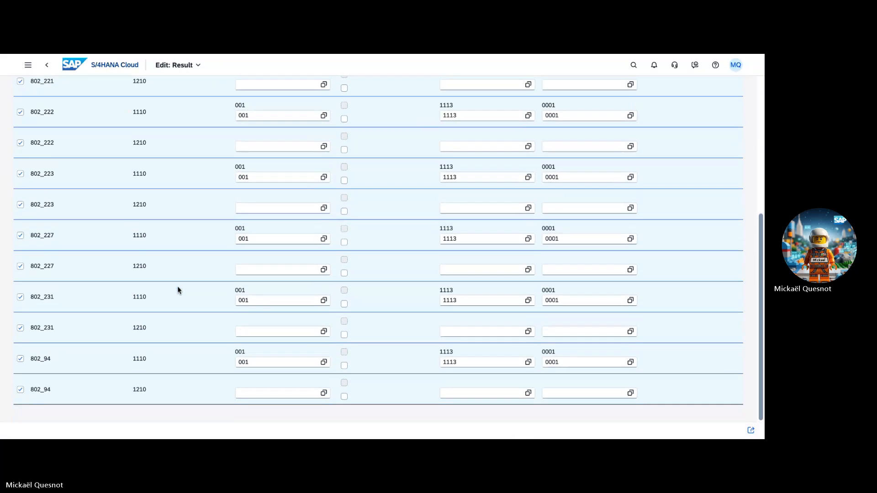
{"action": "scroll", "coordinate": [178, 290], "scroll_direction": "up", "scroll_amount": 5}
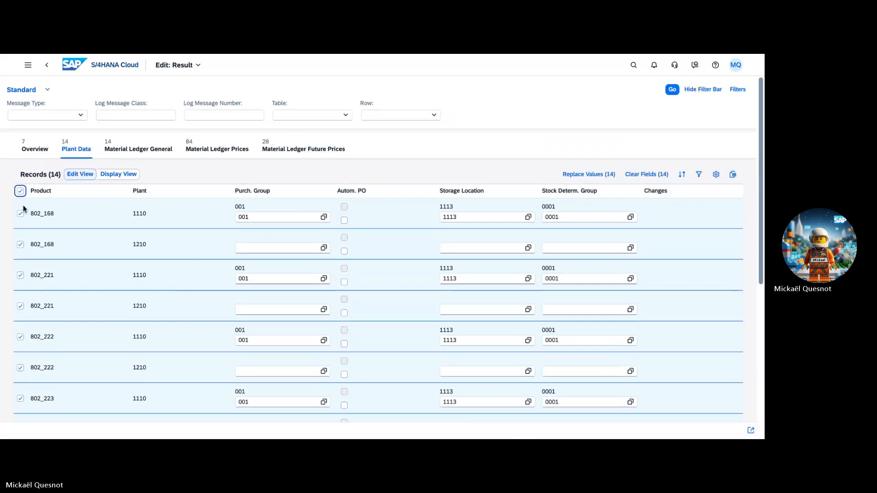
{"action": "left_click", "coordinate": [21, 192]}
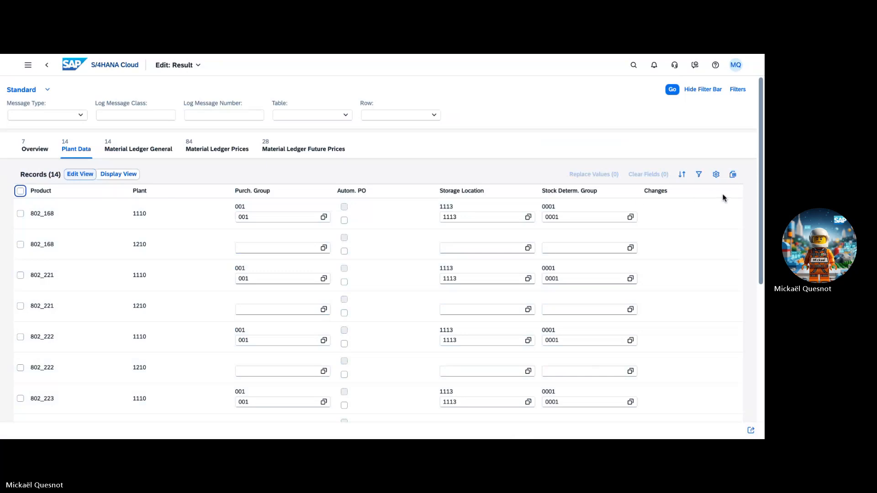
{"action": "left_click", "coordinate": [699, 174]}
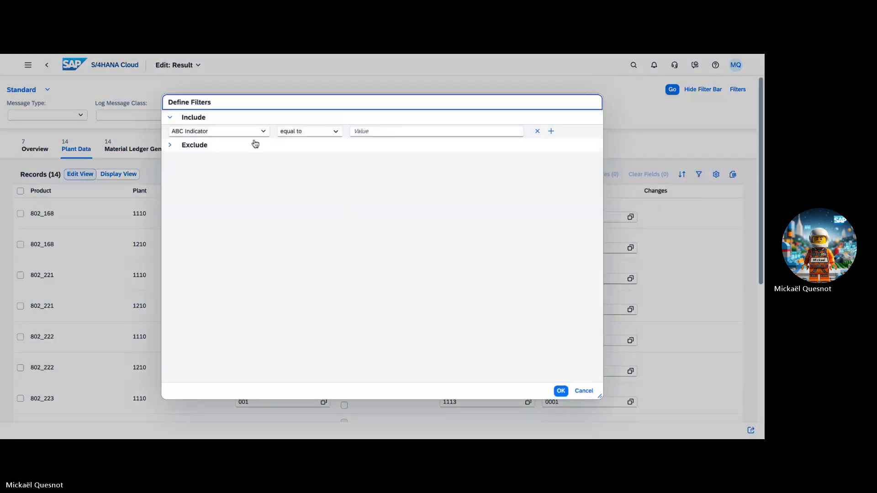
{"action": "left_click", "coordinate": [262, 134]}
{"action": "scroll", "coordinate": [254, 202], "scroll_direction": "down", "scroll_amount": 1}
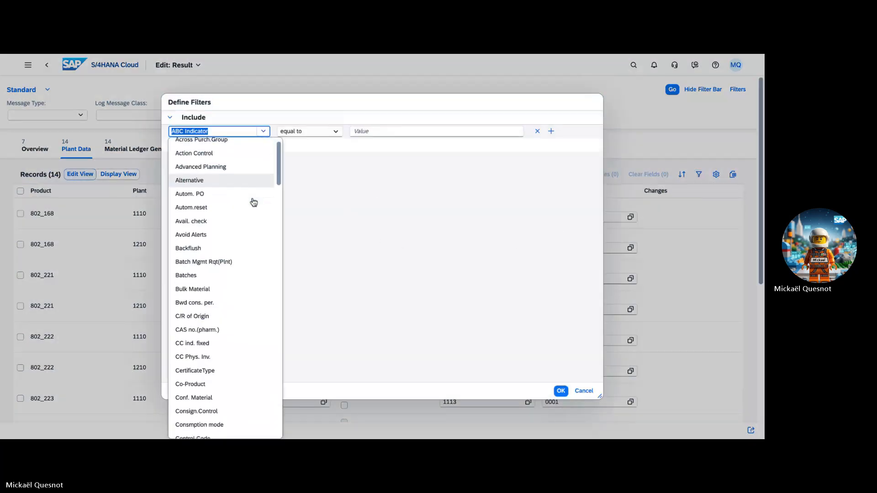
{"action": "scroll", "coordinate": [254, 202], "scroll_direction": "down", "scroll_amount": 15}
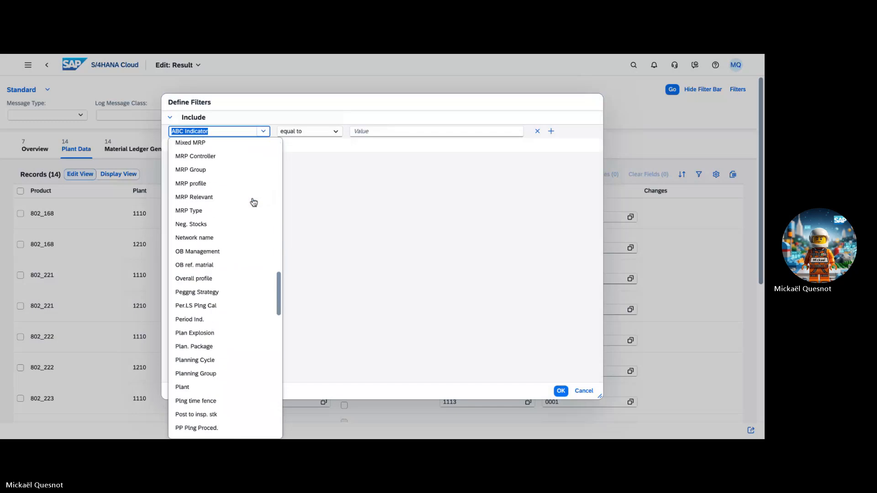
{"action": "scroll", "coordinate": [254, 202], "scroll_direction": "down", "scroll_amount": 5}
{"action": "scroll", "coordinate": [258, 346], "scroll_direction": "down", "scroll_amount": 3}
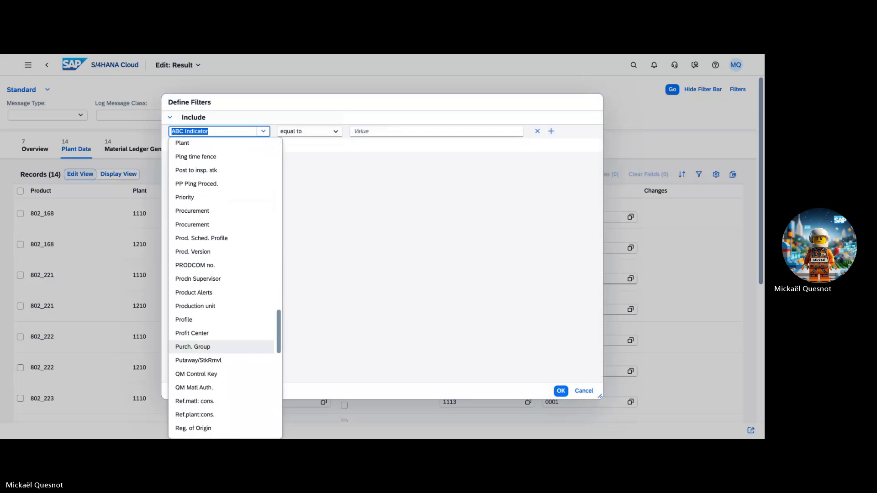
{"action": "left_click", "coordinate": [586, 394]}
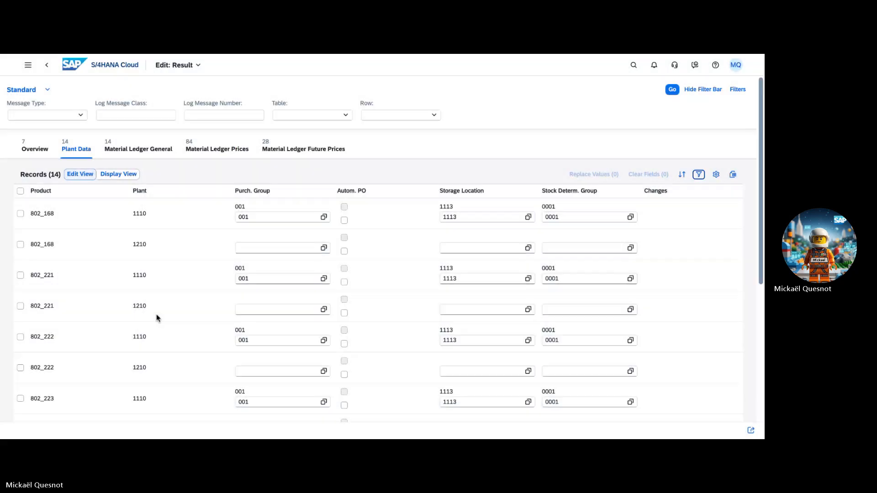
- Select the plant 1110 records of materials 802_168, 802_221, 802_222, 802_223, 802_227, 802_231 and 802_94 in the Plant Data
{"action": "left_click", "coordinate": [21, 213]}
{"action": "left_click", "coordinate": [20, 275]}
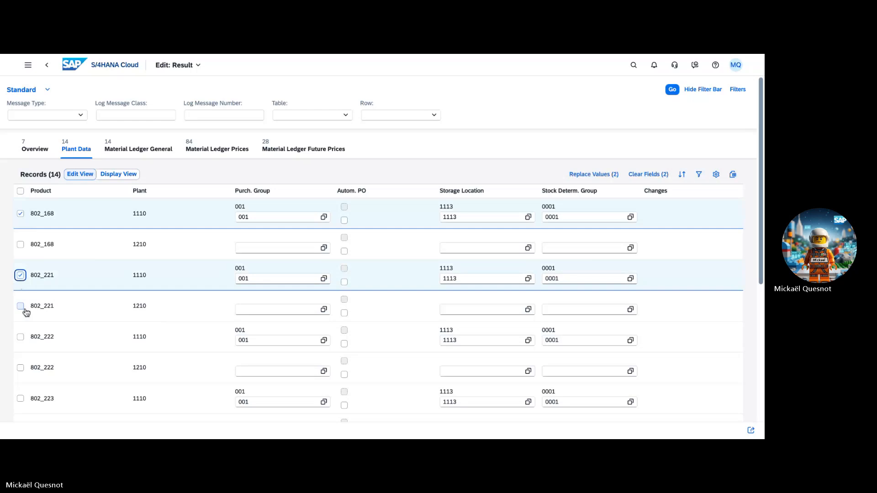
{"action": "scroll", "coordinate": [26, 313], "scroll_direction": "down", "scroll_amount": 2}
{"action": "left_click", "coordinate": [20, 251]}
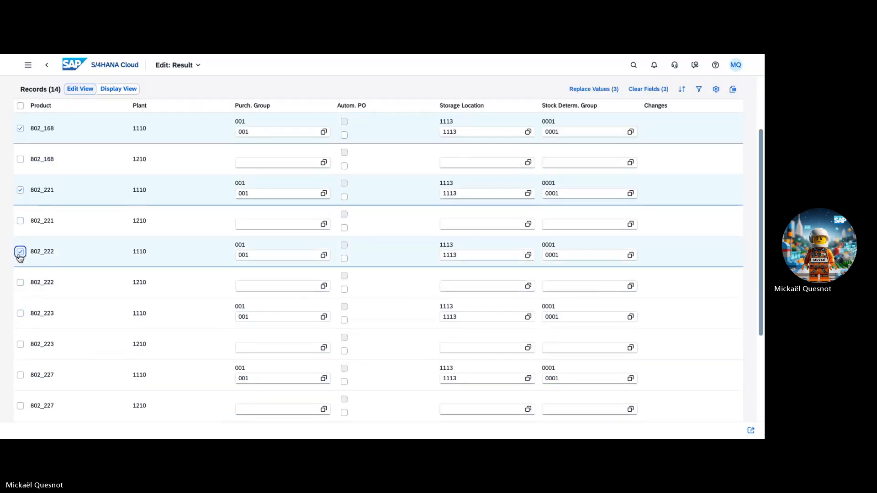
{"action": "scroll", "coordinate": [20, 292], "scroll_direction": "down", "scroll_amount": 1}
{"action": "left_click", "coordinate": [20, 301]}
{"action": "scroll", "coordinate": [23, 305], "scroll_direction": "down", "scroll_amount": 2}
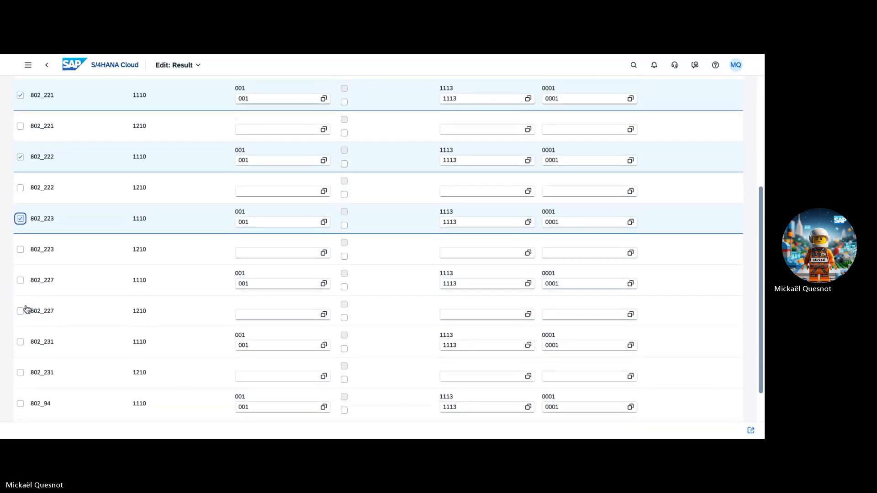
{"action": "left_click", "coordinate": [21, 280]}
{"action": "scroll", "coordinate": [24, 307], "scroll_direction": "down", "scroll_amount": 1}
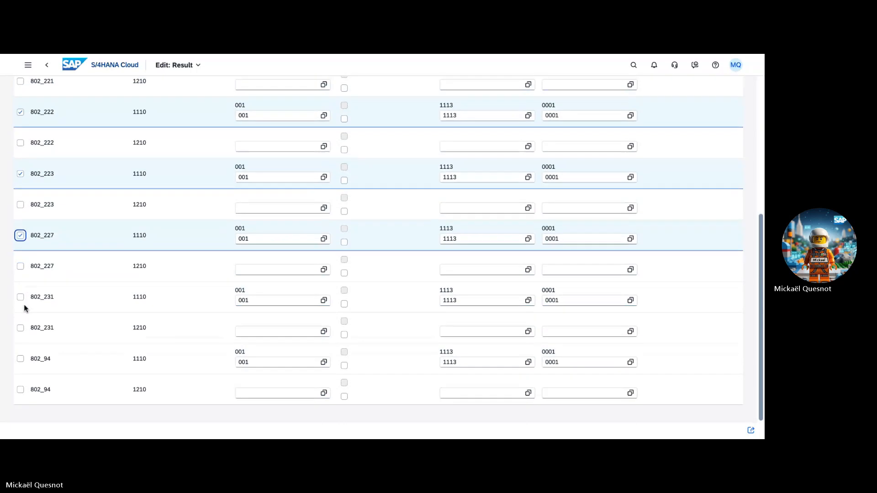
{"action": "left_click", "coordinate": [20, 298]}
{"action": "left_click", "coordinate": [21, 359]}
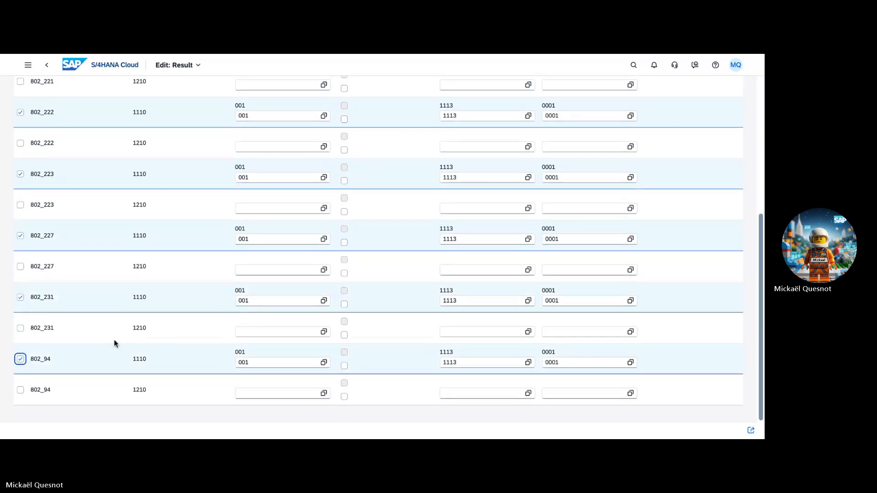
{"action": "scroll", "coordinate": [146, 329], "scroll_direction": "up", "scroll_amount": 10}
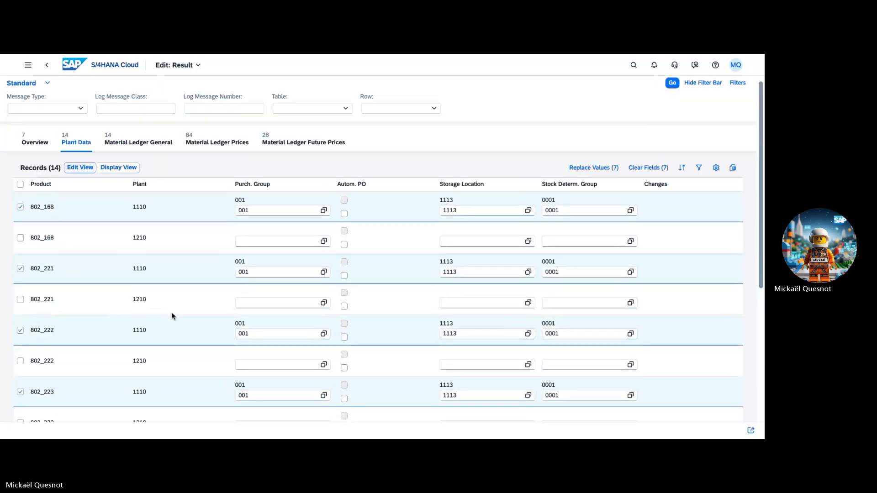
- Start replacing values for the selected records, setting the purchasing group to 025 and Autom. PO to true
{"action": "left_click", "coordinate": [589, 170]}
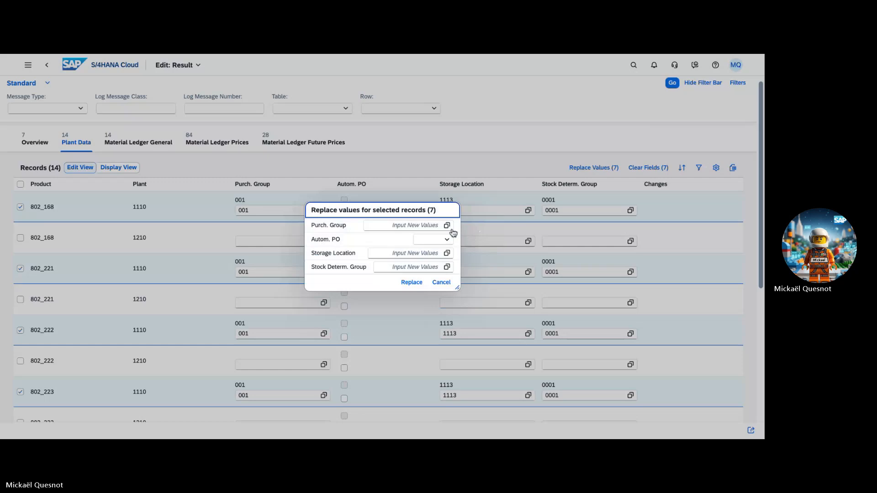
{"action": "left_click", "coordinate": [421, 227]}
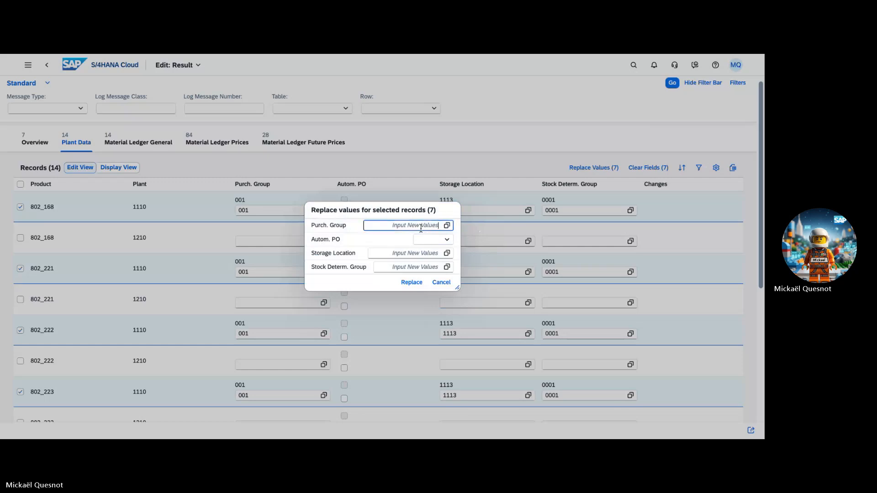
{"action": "type", "text": "ar"}
{"action": "left_click", "coordinate": [446, 251]}
{"action": "left_click", "coordinate": [448, 242]}
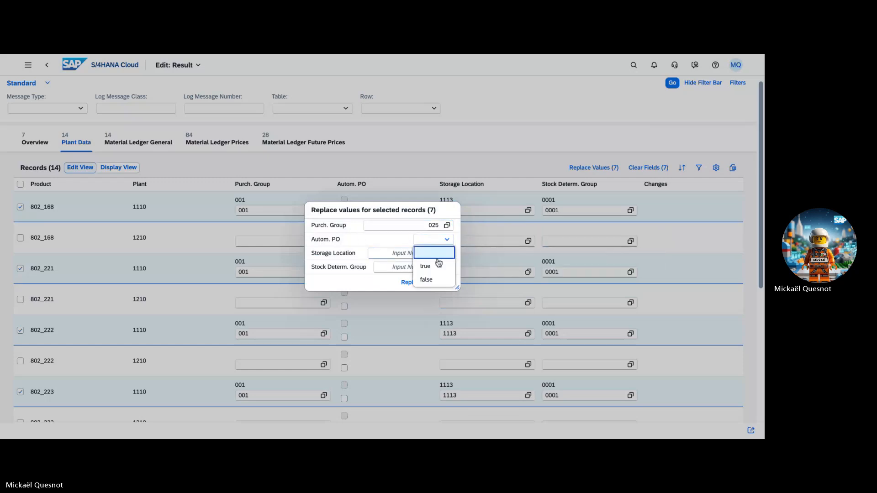
{"action": "left_click", "coordinate": [436, 265]}
- Set storage location 1128 (ART BLOSSOM) and stock determination group Z001 (Subcontracting), and apply the replacement to the selected records
{"action": "left_click", "coordinate": [447, 254]}
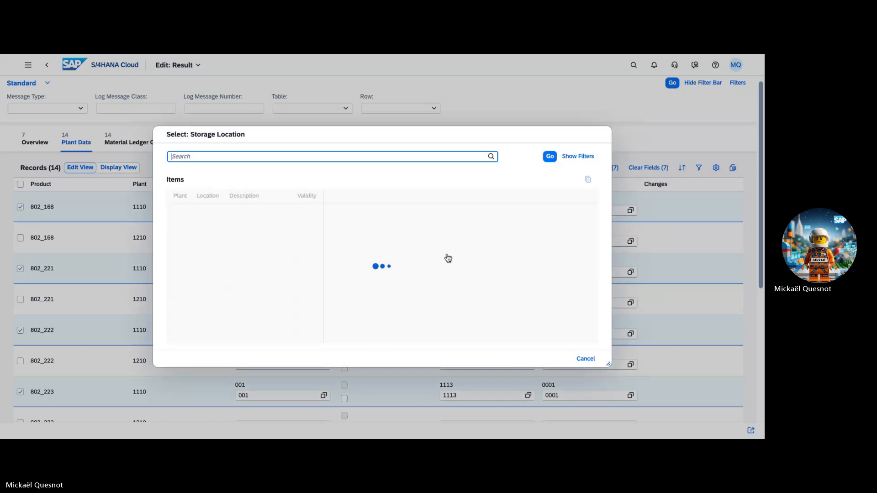
{"action": "type", "text": "art"}
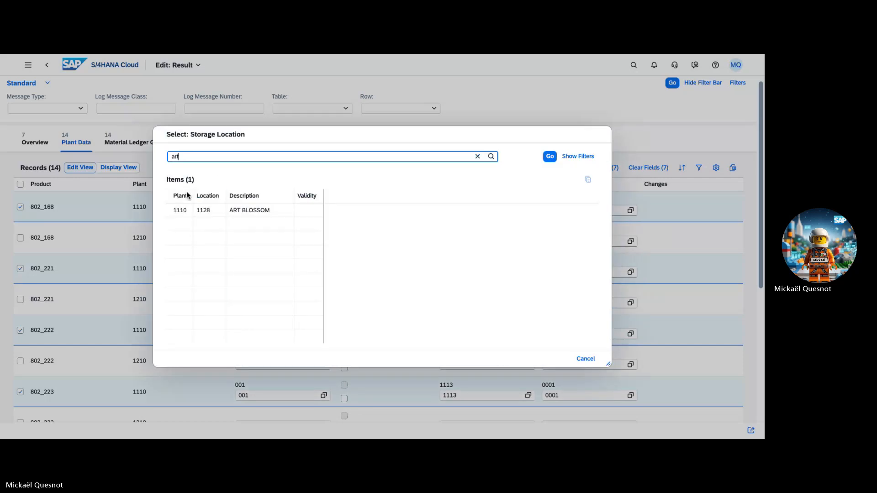
{"action": "left_click", "coordinate": [246, 210]}
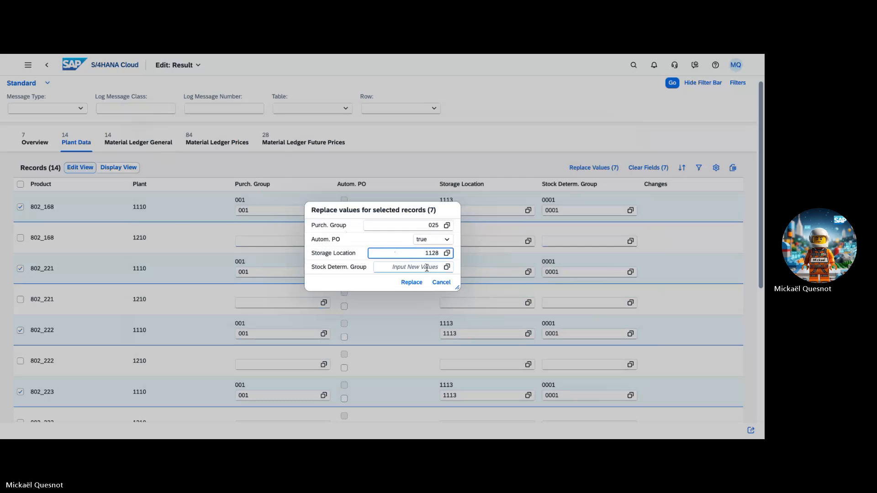
{"action": "left_click", "coordinate": [447, 267]}
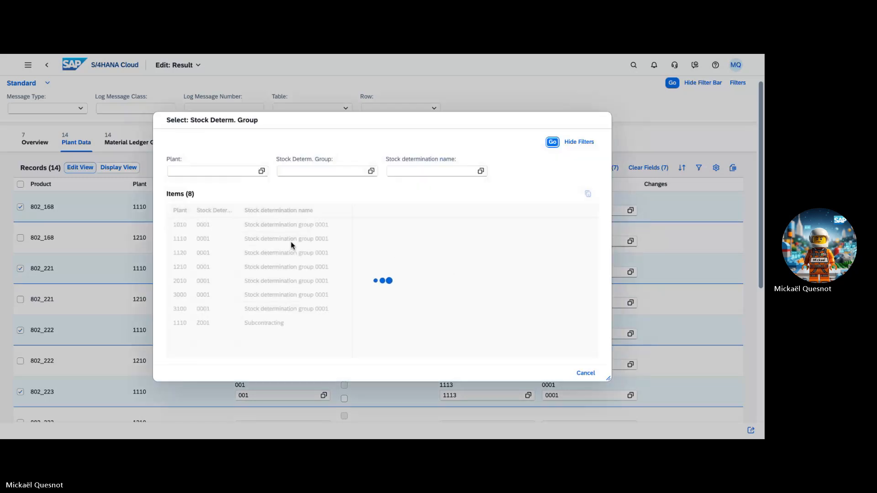
{"action": "left_click", "coordinate": [227, 325]}
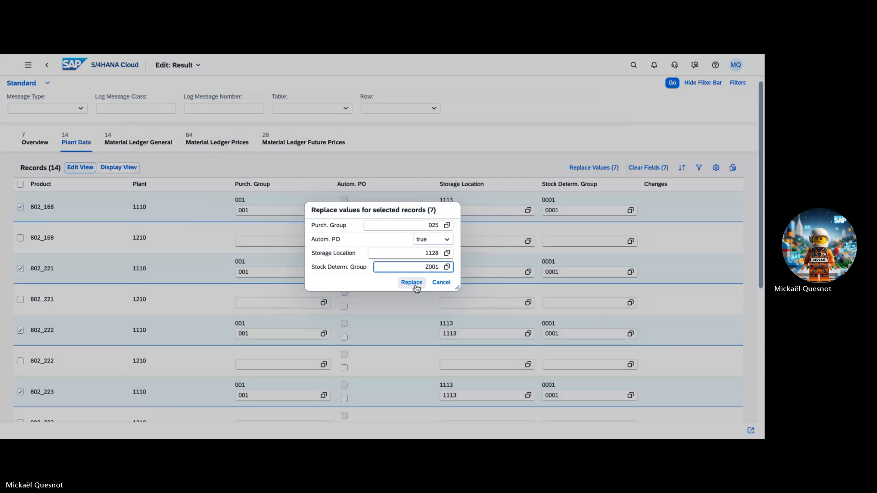
{"action": "left_click", "coordinate": [413, 283]}
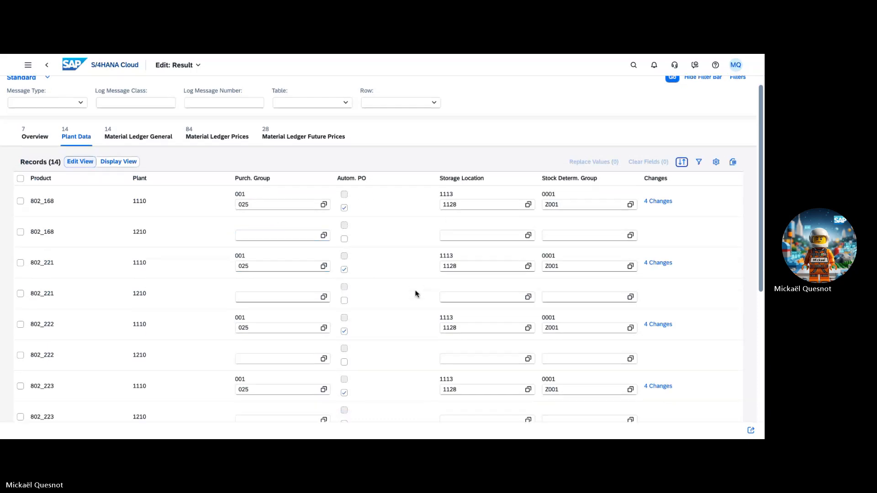
- Check the changed plant records, return to the Subcontractors process and continue it through validation and activation
{"action": "scroll", "coordinate": [415, 294], "scroll_direction": "down", "scroll_amount": 5}
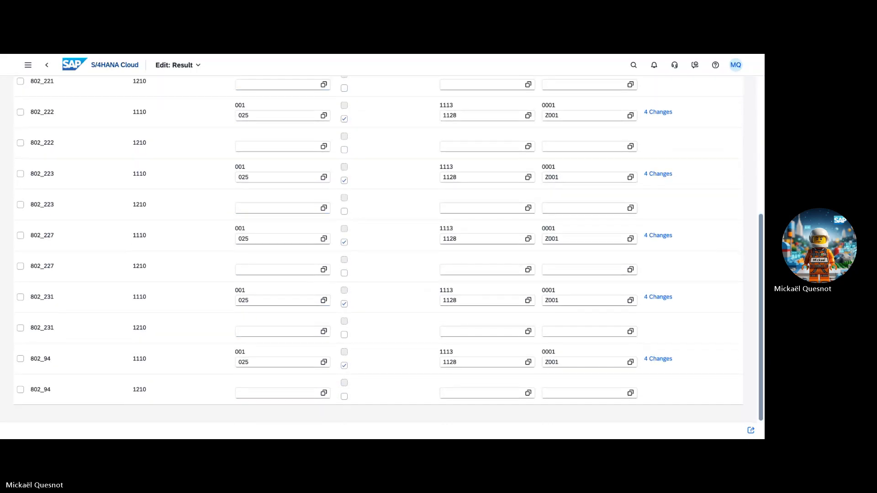
{"action": "scroll", "coordinate": [409, 294], "scroll_direction": "up", "scroll_amount": 5}
{"action": "left_click", "coordinate": [47, 65]}
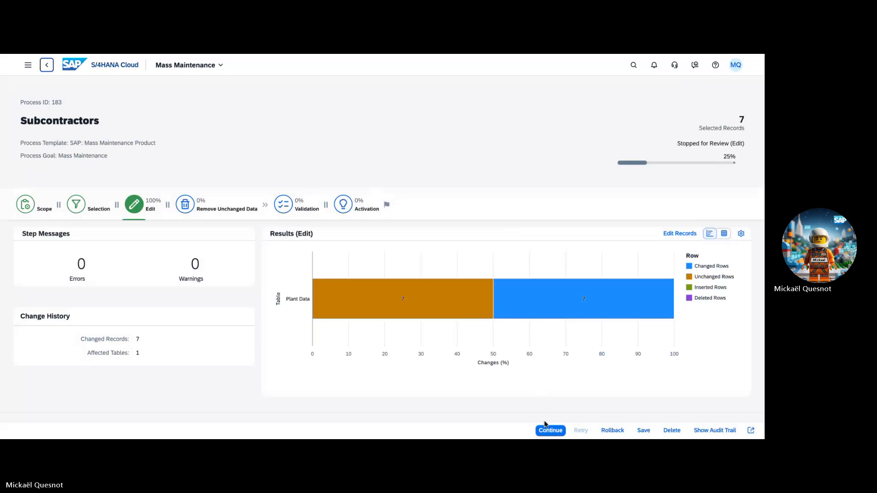
{"action": "left_click", "coordinate": [551, 434]}
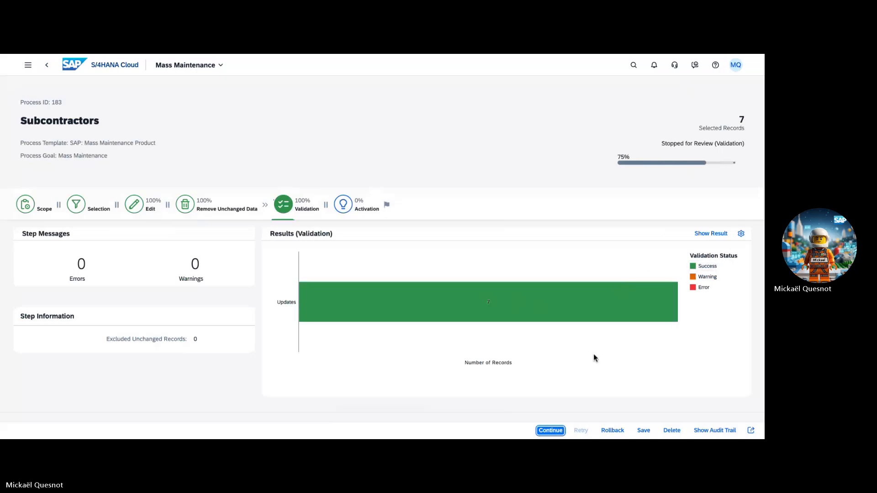
{"action": "left_click", "coordinate": [552, 432]}
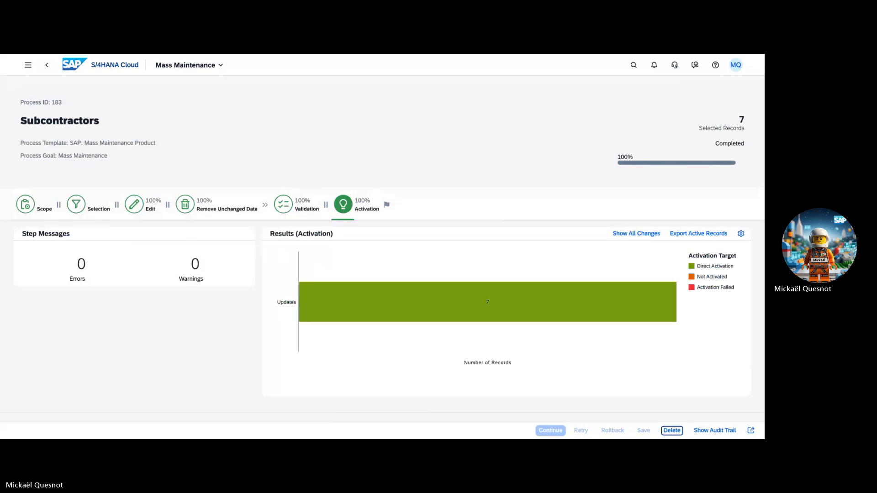
- Review the Selection and Scope configuration of the completed process, and reopen Subcontractors from the process list
{"action": "left_click", "coordinate": [76, 204]}
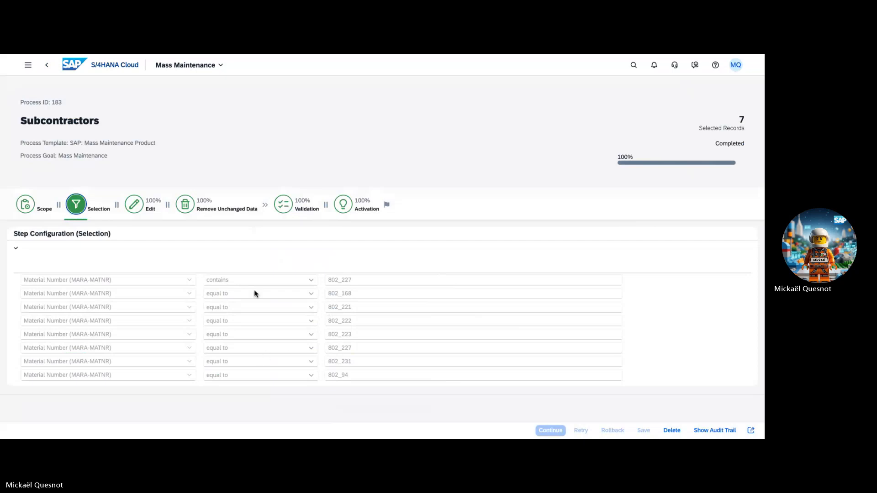
{"action": "left_click", "coordinate": [28, 213]}
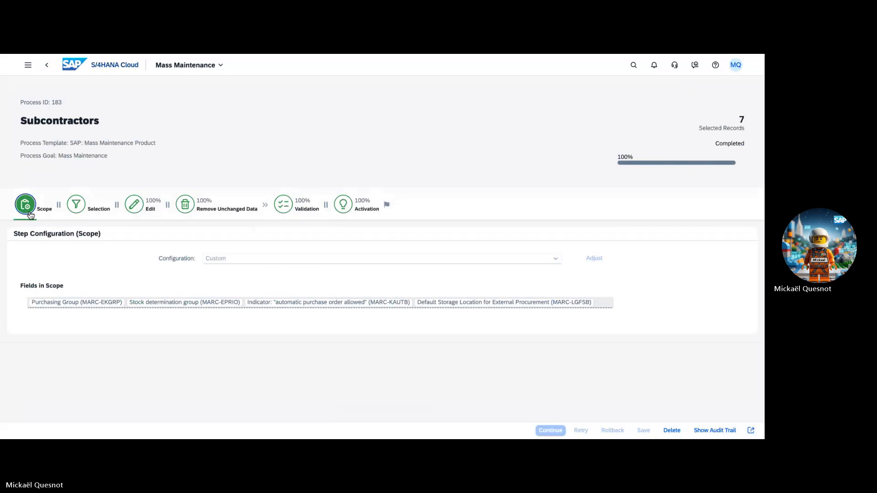
{"action": "left_click", "coordinate": [45, 68]}
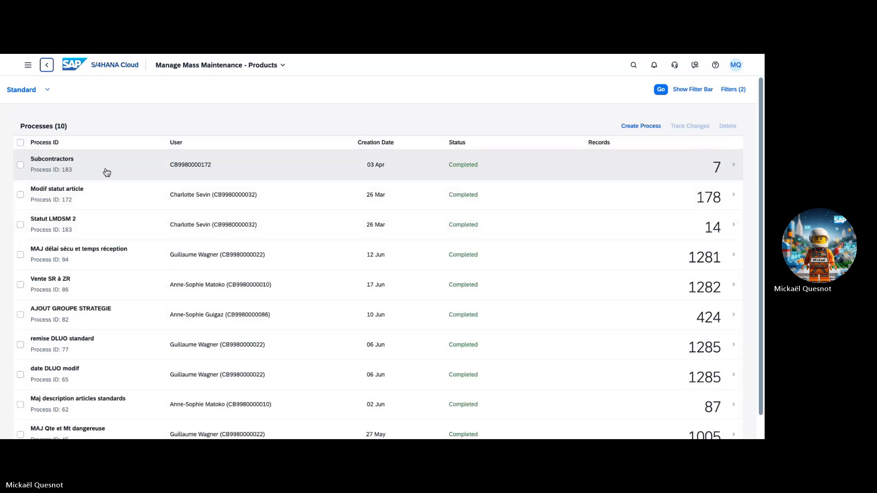
{"action": "left_click", "coordinate": [21, 164]}
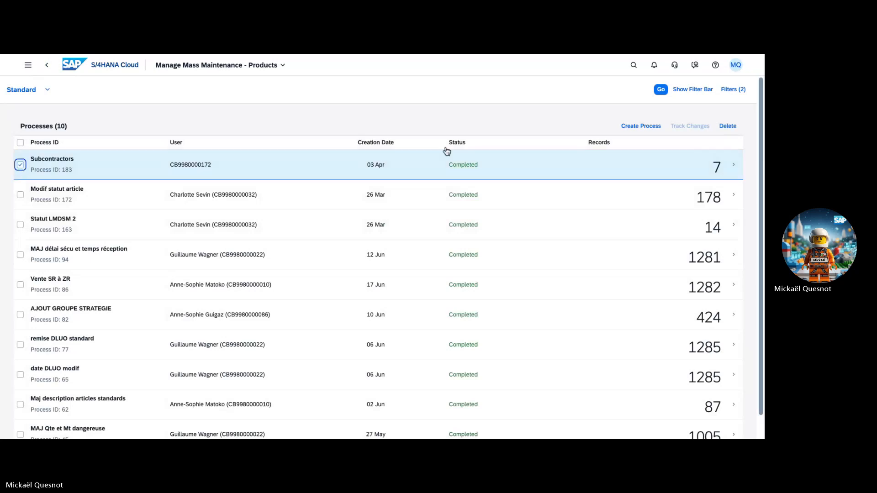
{"action": "left_click", "coordinate": [734, 167]}
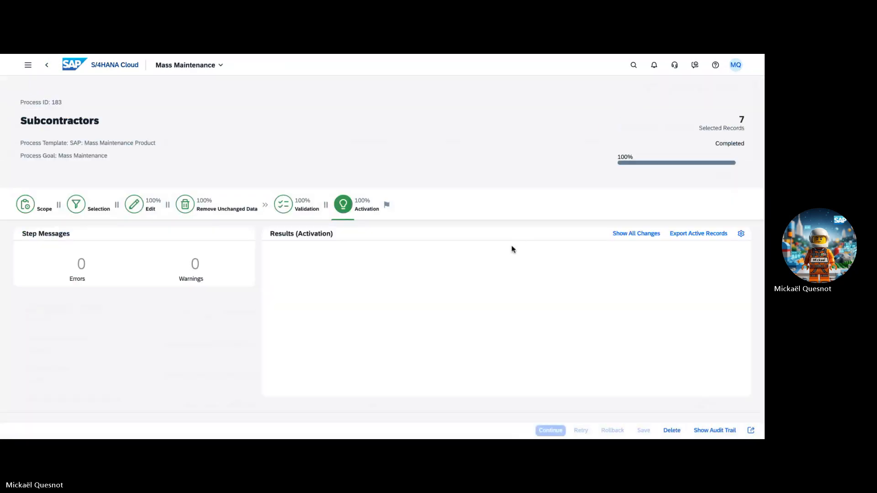